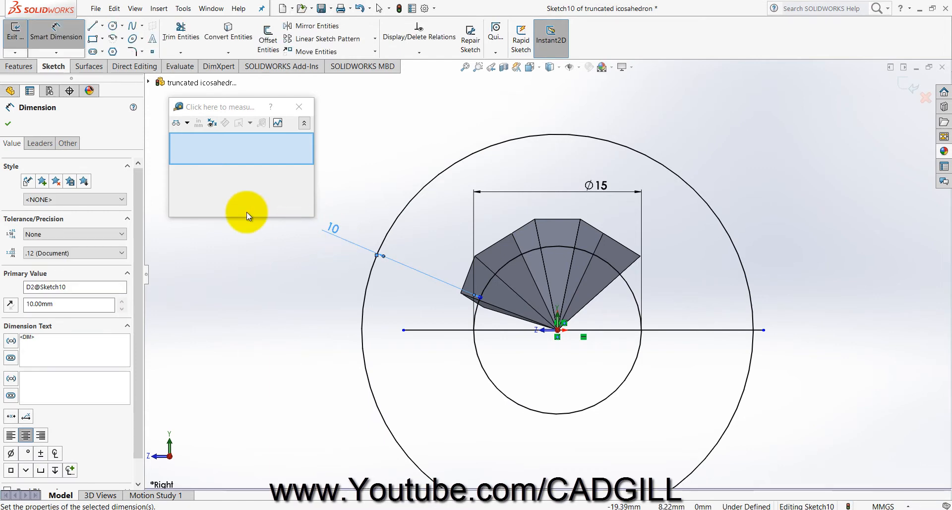
Trim the circles and centre line to an upper half-ring profile and revolve-cut it 360° about its straight base line
{"action": "left_click", "coordinate": [180, 29]}
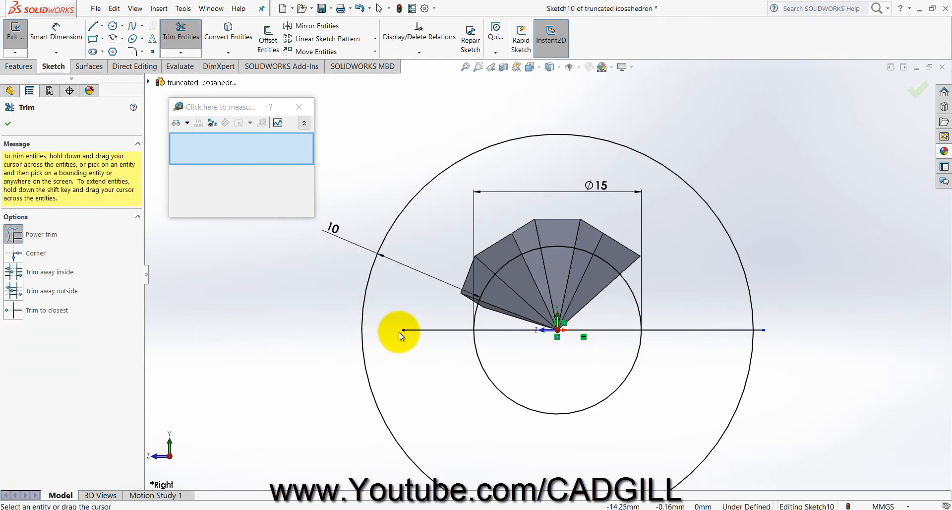
{"action": "mouse_move", "coordinate": [328, 296]}
{"action": "left_mouse_down"}
{"action": "mouse_move", "coordinate": [329, 312]}
{"action": "mouse_move", "coordinate": [463, 388]}
{"action": "mouse_move", "coordinate": [531, 365]}
{"action": "mouse_move", "coordinate": [520, 387]}
{"action": "left_mouse_up"}
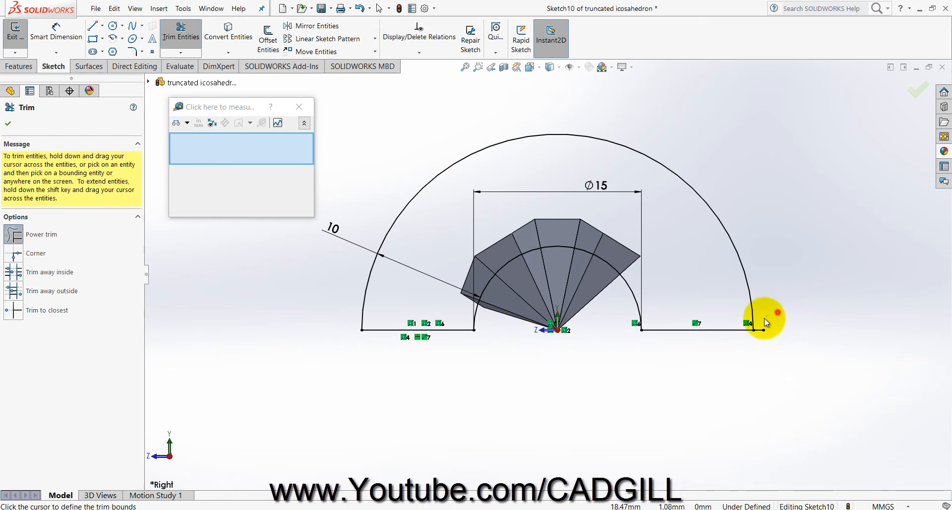
{"action": "left_click", "coordinate": [29, 66]}
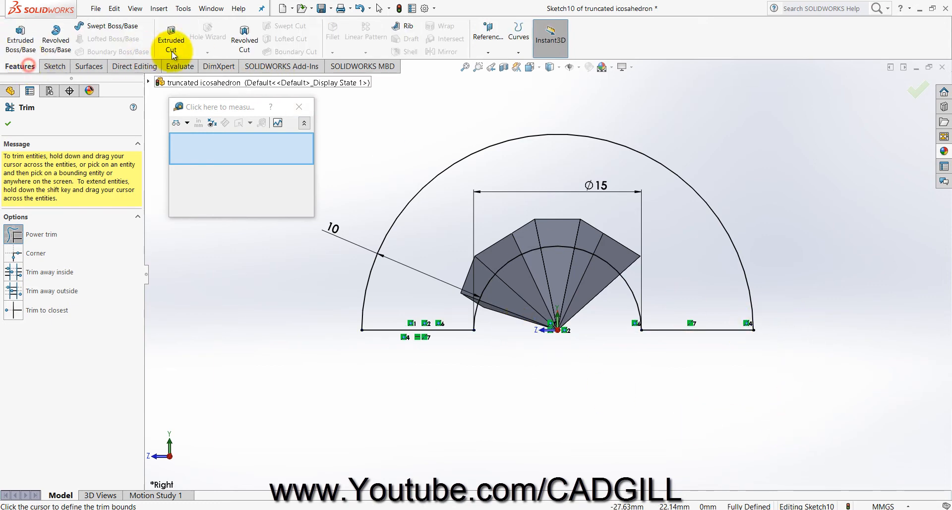
{"action": "left_click", "coordinate": [244, 49]}
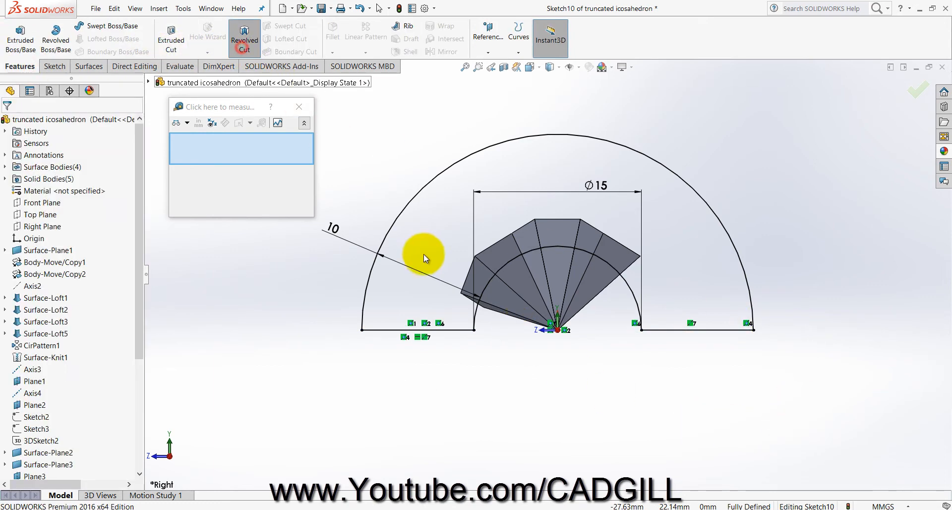
{"action": "left_click", "coordinate": [438, 336]}
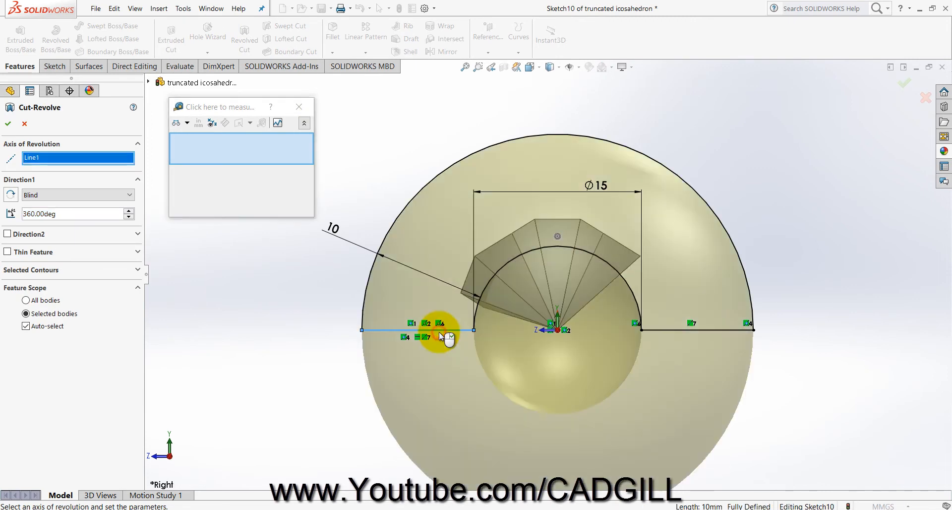
{"action": "left_click", "coordinate": [5, 128]}
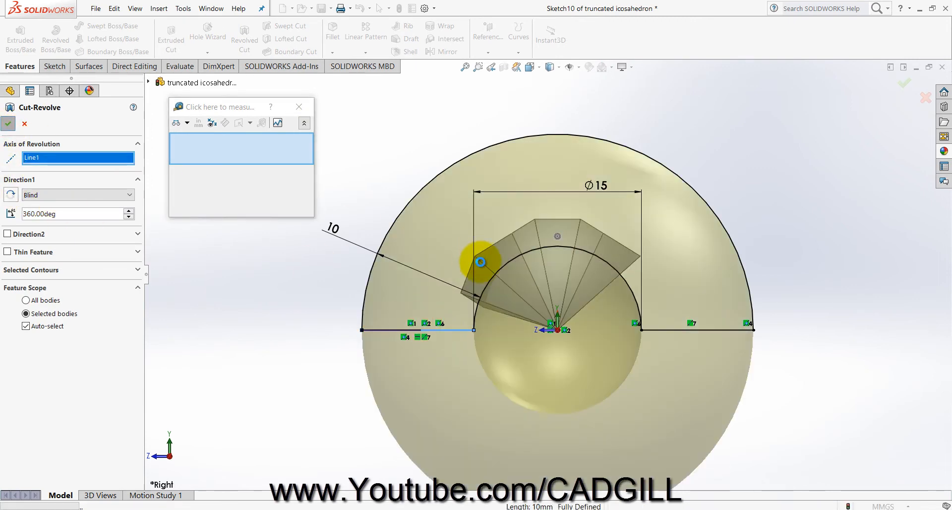
Fillet the spherical outer face of the end pentagon body at a 0.4 mm radius, with full preview enabled
{"action": "mouse_move", "coordinate": [523, 275]}
{"action": "middle_mouse_down"}
{"action": "mouse_move", "coordinate": [567, 400]}
{"action": "mouse_move", "coordinate": [643, 389]}
{"action": "middle_mouse_up"}
{"action": "scroll", "coordinate": [557, 312], "scroll_direction": "down", "scroll_amount": 5}
{"action": "middle_click_drag", "start_coordinate": [558, 311], "coordinate": [587, 237]}
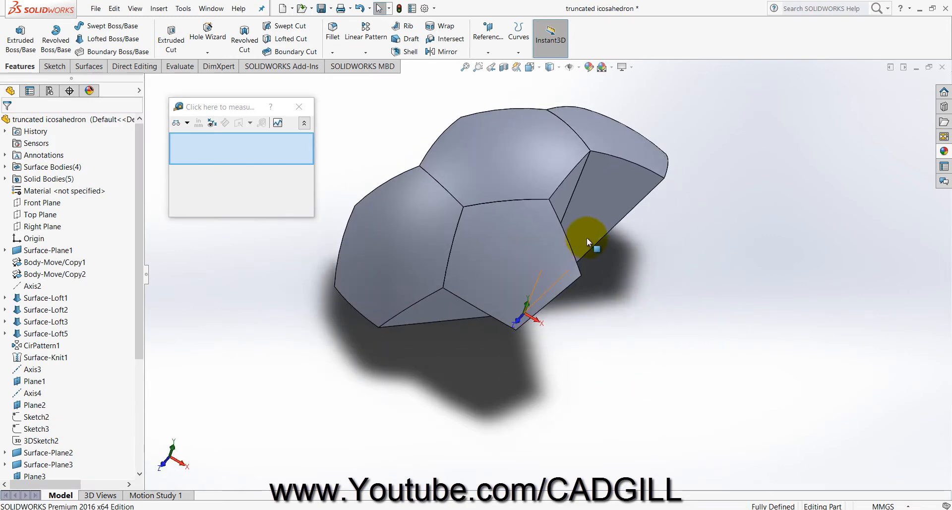
{"action": "left_click", "coordinate": [334, 30]}
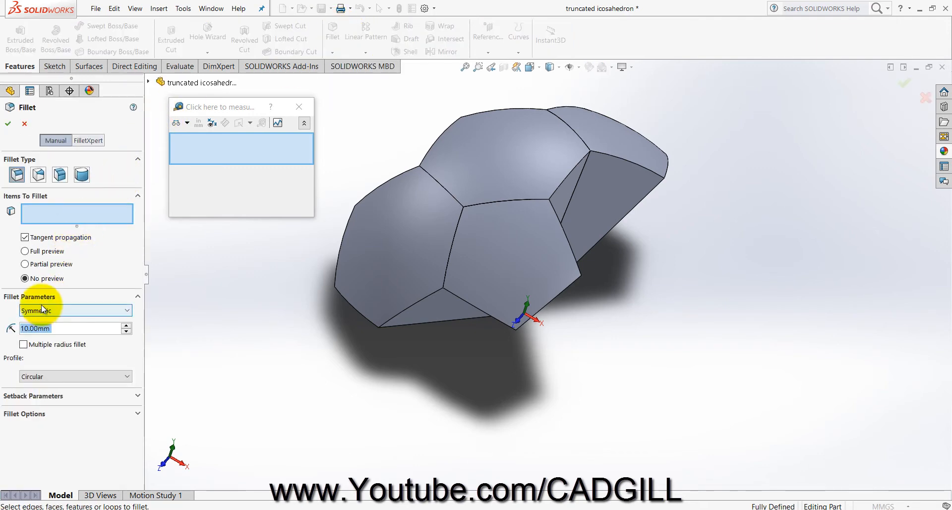
{"action": "type", "text": "0.5"}
{"action": "left_click", "coordinate": [603, 140]}
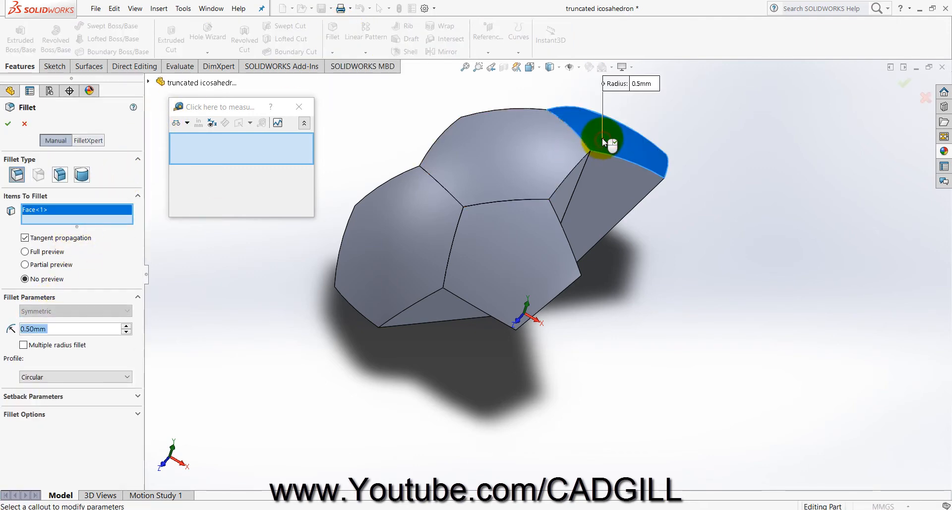
{"action": "left_click", "coordinate": [40, 251]}
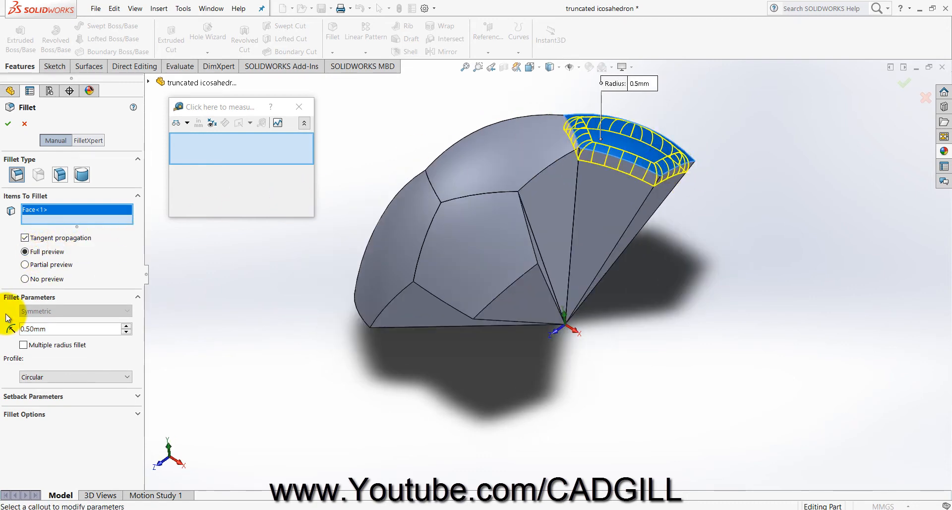
{"action": "double_click", "coordinate": [47, 329]}
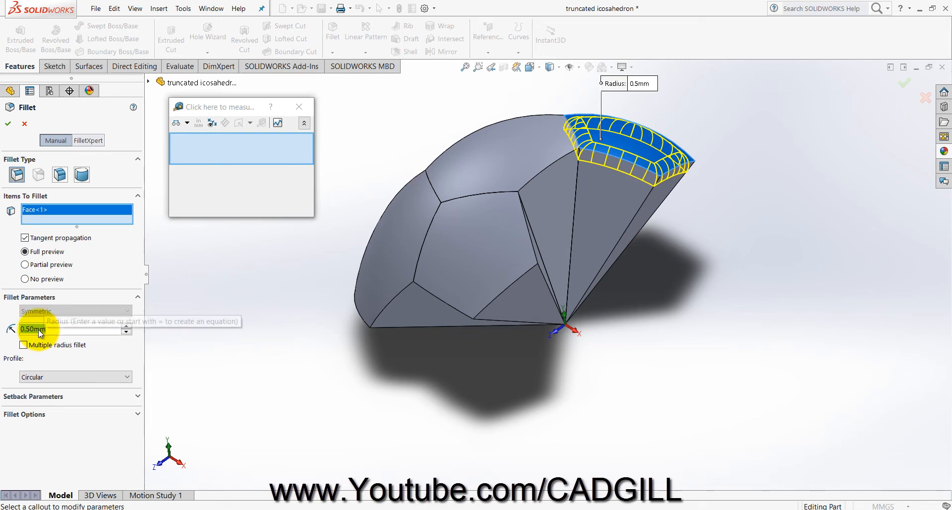
{"action": "type", "text": "0.4"}
{"action": "key", "text": "Return"}
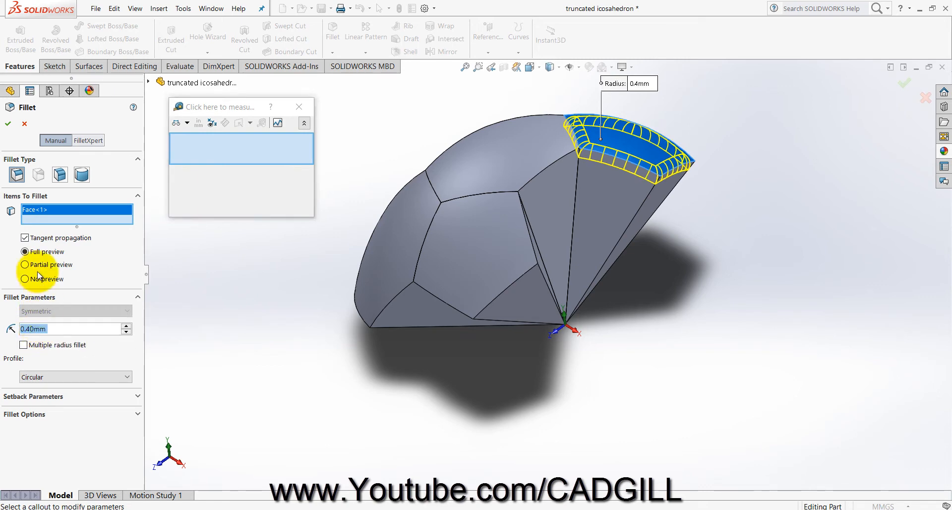
{"action": "left_click", "coordinate": [9, 122]}
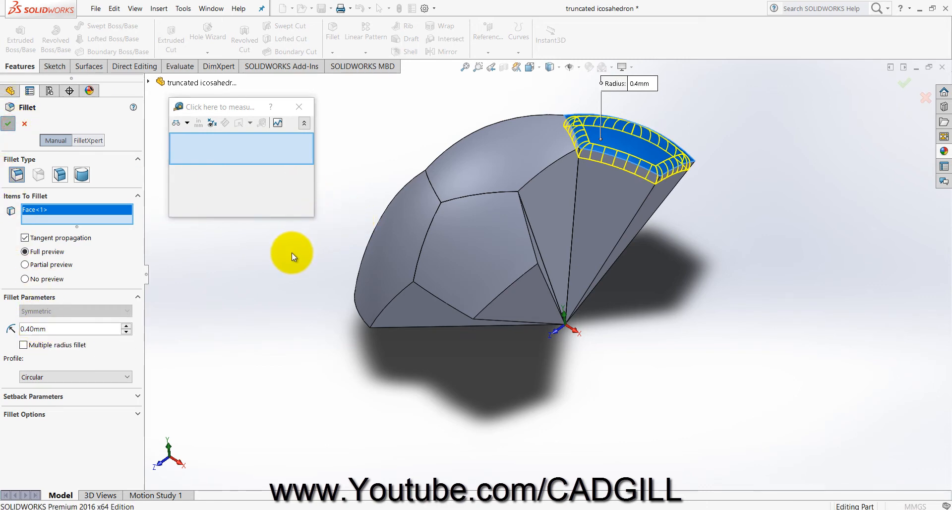
Fillet the outer faces of the remaining three bodies, two hexagons and a pentagon, at 0.4 mm as separate fillets
{"action": "key", "text": "Return"}
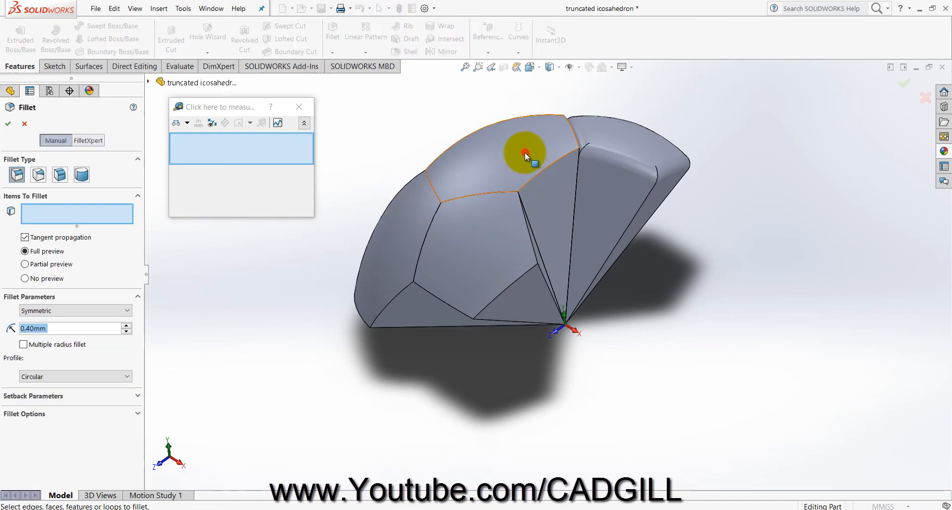
{"action": "left_click", "coordinate": [525, 151]}
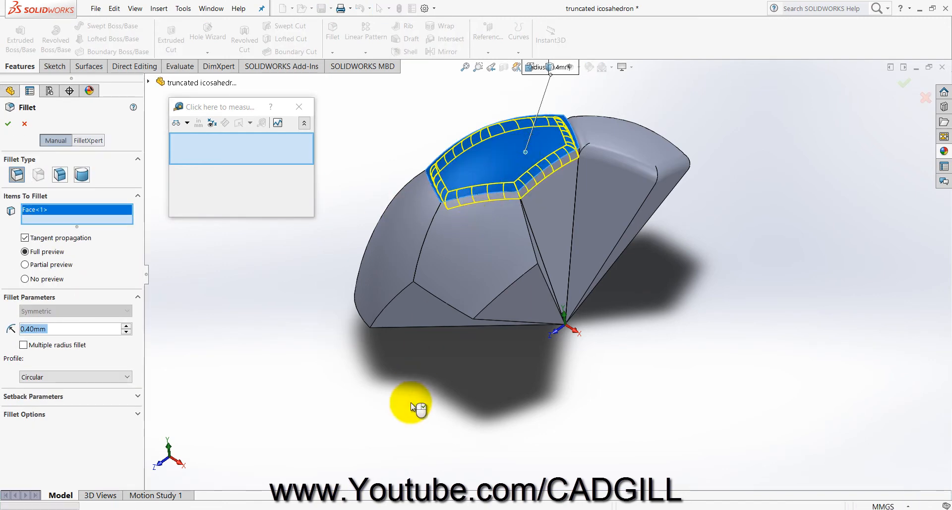
{"action": "key", "text": "Return"}
{"action": "key", "text": "Return"}
{"action": "left_click", "coordinate": [465, 285]}
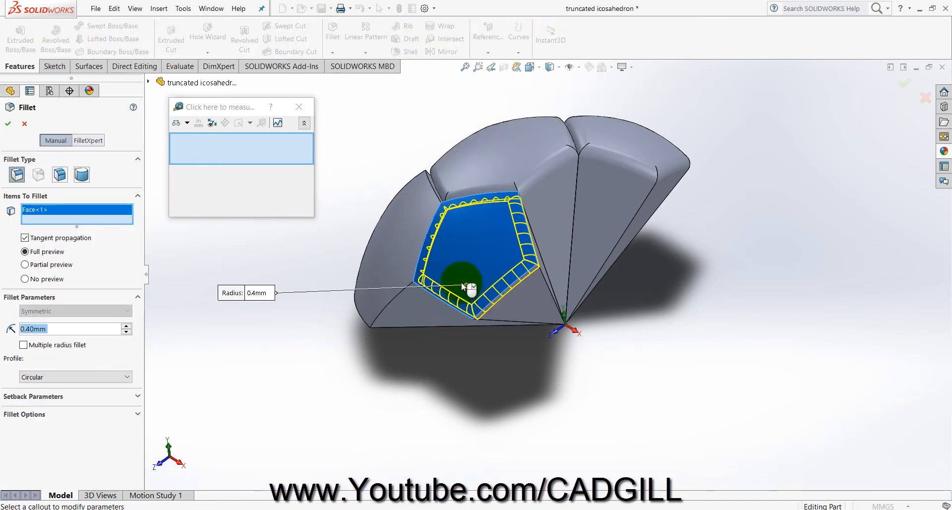
{"action": "key", "text": "Return"}
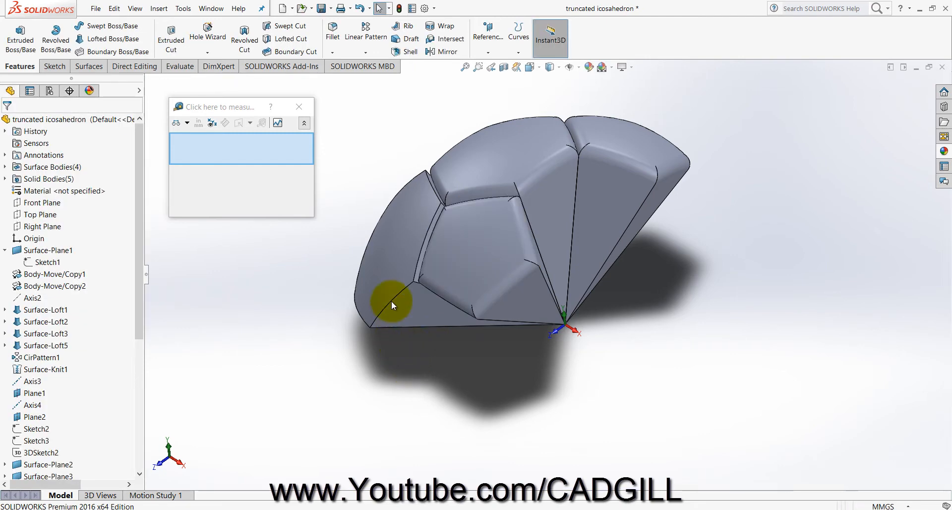
{"action": "key", "text": "Return"}
{"action": "left_click", "coordinate": [389, 280]}
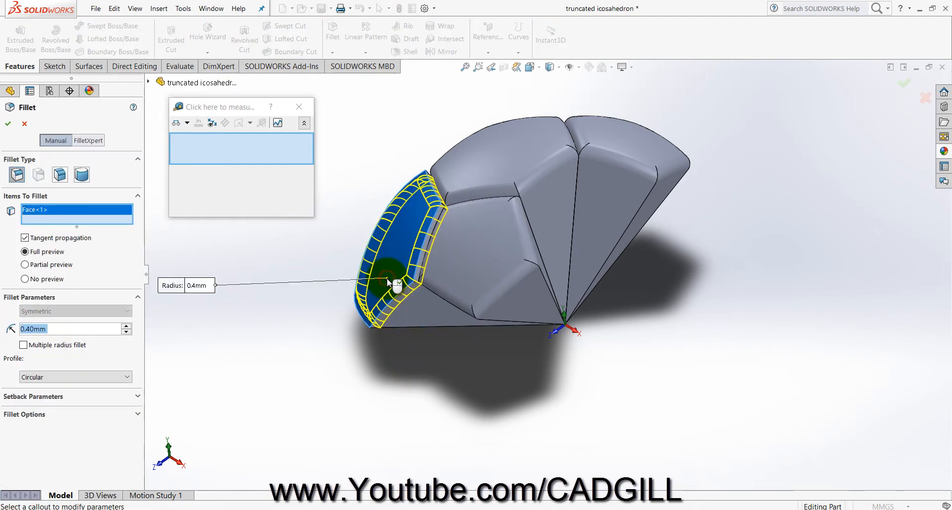
{"action": "right_click", "coordinate": [456, 352]}
Start a 0.4 mm fillet on two neighbouring outer corner edges of the end pentagon body
{"action": "mouse_move", "coordinate": [509, 298]}
{"action": "middle_mouse_down"}
{"action": "mouse_move", "coordinate": [668, 155]}
{"action": "mouse_move", "coordinate": [696, 234]}
{"action": "mouse_move", "coordinate": [675, 214]}
{"action": "mouse_move", "coordinate": [684, 217]}
{"action": "mouse_move", "coordinate": [657, 208]}
{"action": "mouse_move", "coordinate": [657, 189]}
{"action": "middle_mouse_up"}
{"action": "scroll", "coordinate": [672, 204], "scroll_direction": "down", "scroll_amount": 2}
{"action": "left_click", "coordinate": [334, 28]}
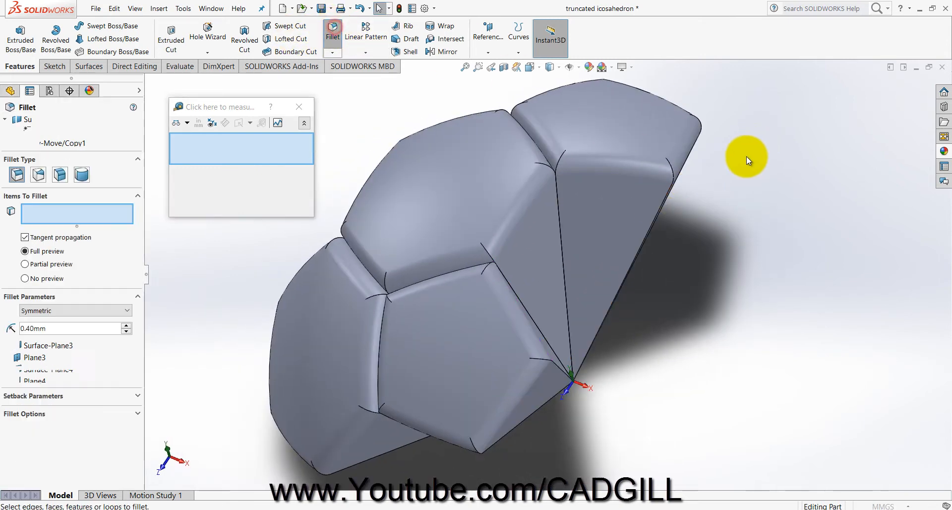
{"action": "left_click", "coordinate": [673, 168]}
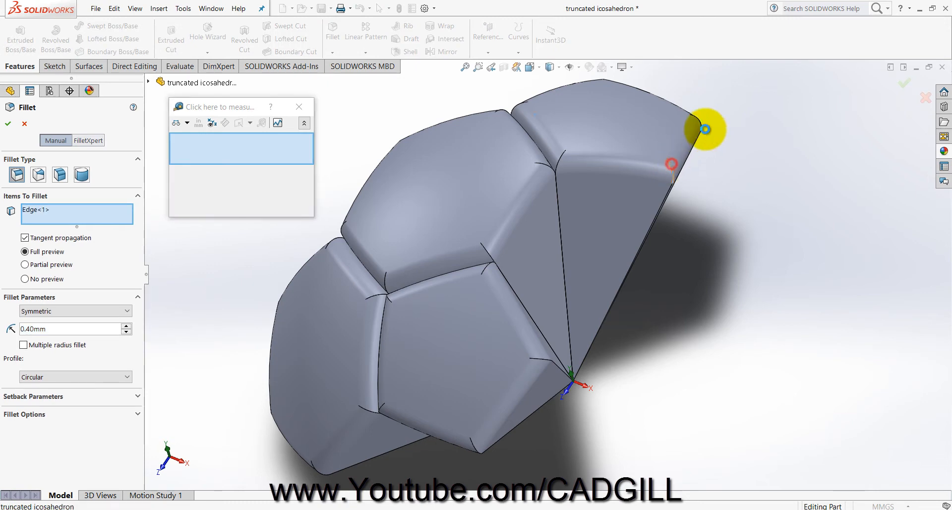
{"action": "middle_click_drag", "start_coordinate": [705, 132], "coordinate": [666, 168]}
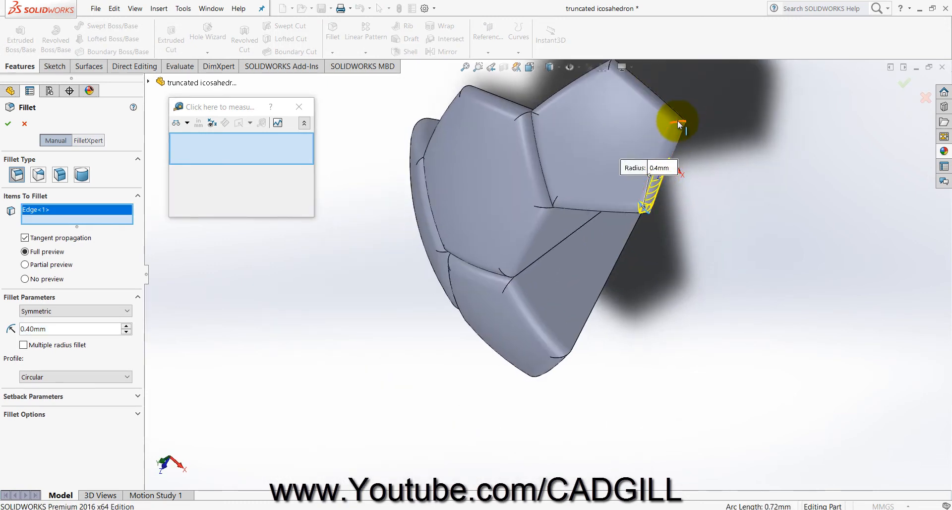
{"action": "left_click", "coordinate": [677, 121]}
Try adding the end pentagon's next corner edge to the fillet selection and take it out again
{"action": "middle_click_drag", "start_coordinate": [641, 101], "coordinate": [592, 202], "text": "ctrl"}
{"action": "scroll", "coordinate": [631, 95], "scroll_direction": "down", "scroll_amount": 3}
{"action": "left_click", "coordinate": [503, 248]}
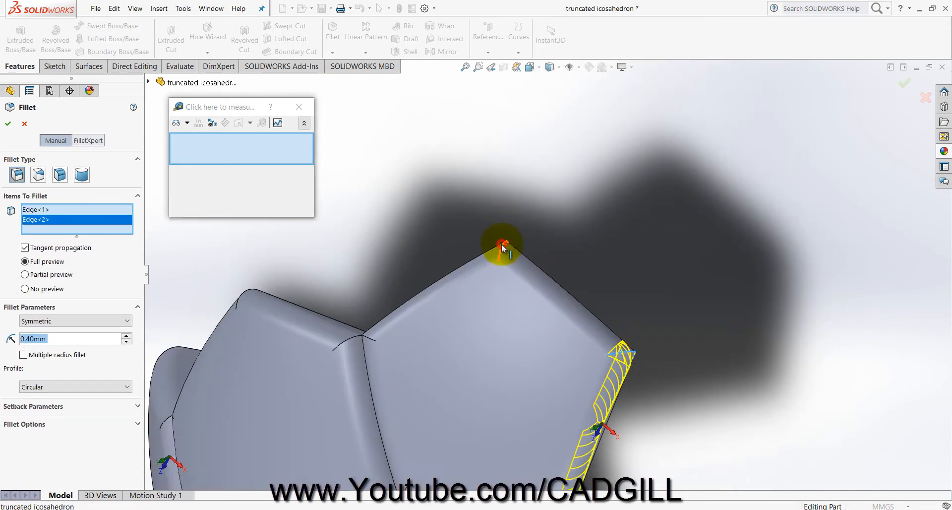
{"action": "scroll", "coordinate": [490, 341], "scroll_direction": "up", "scroll_amount": 3}
{"action": "middle_click_drag", "start_coordinate": [489, 341], "coordinate": [463, 272]}
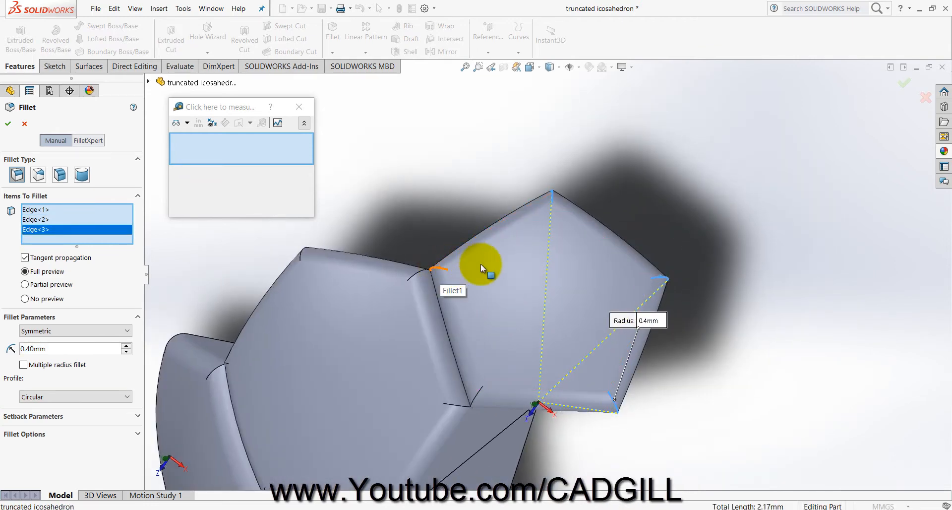
{"action": "middle_click_drag", "start_coordinate": [553, 202], "coordinate": [546, 206]}
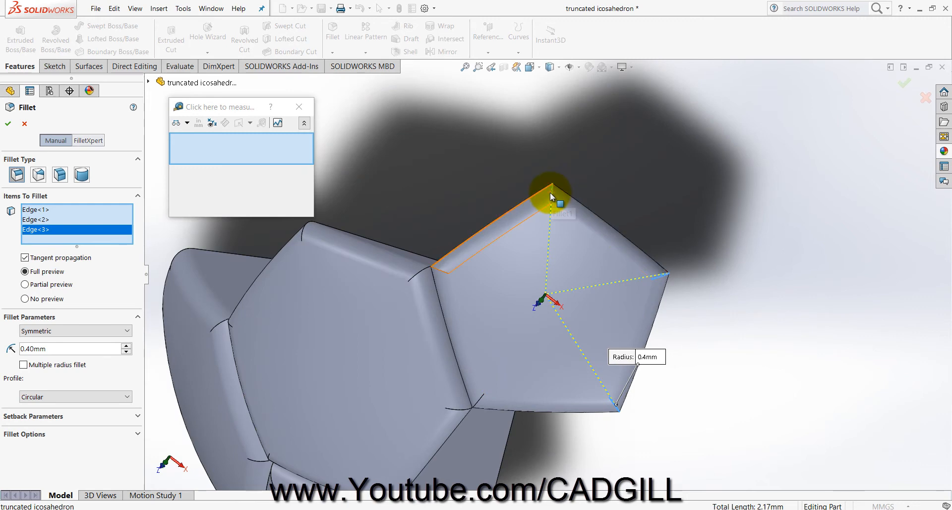
{"action": "left_click", "coordinate": [551, 193]}
Apply the 0.4 mm fillet to the two selected corner edges of the end pentagon body
{"action": "scroll", "coordinate": [681, 278], "scroll_direction": "up", "scroll_amount": 2}
{"action": "middle_click_drag", "start_coordinate": [682, 279], "coordinate": [688, 225]}
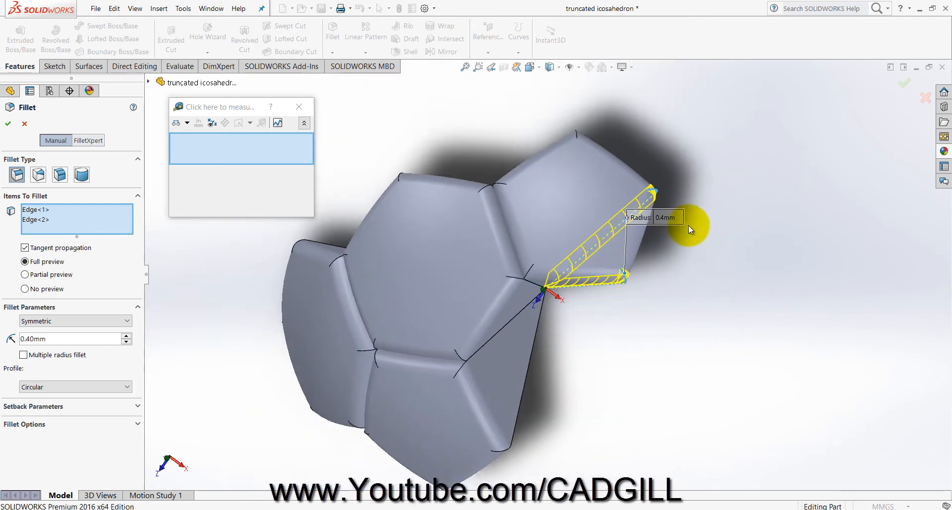
{"action": "key", "text": "Return"}
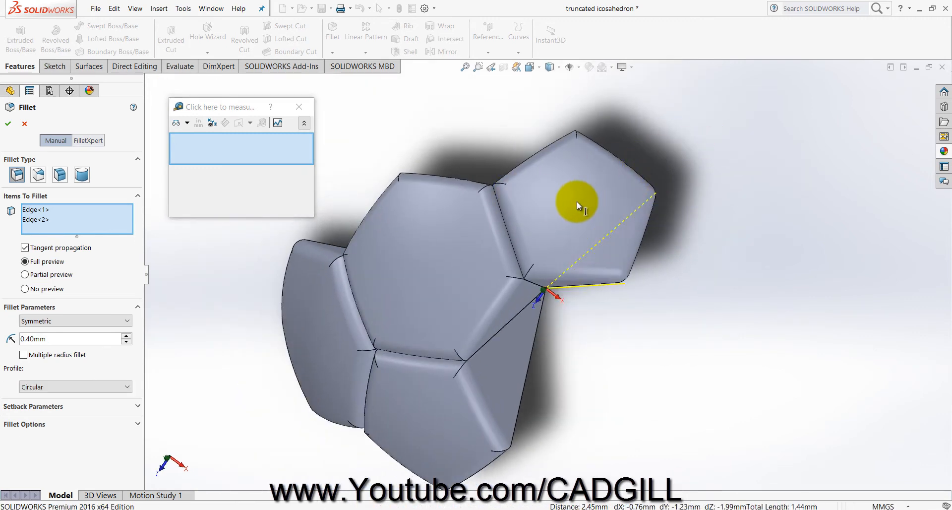
Fillet the three remaining corner edges of the end pentagon body at 0.4 mm, two together and the last one separately
{"action": "scroll", "coordinate": [577, 199], "scroll_direction": "down", "scroll_amount": 2}
{"action": "left_click", "coordinate": [571, 110]}
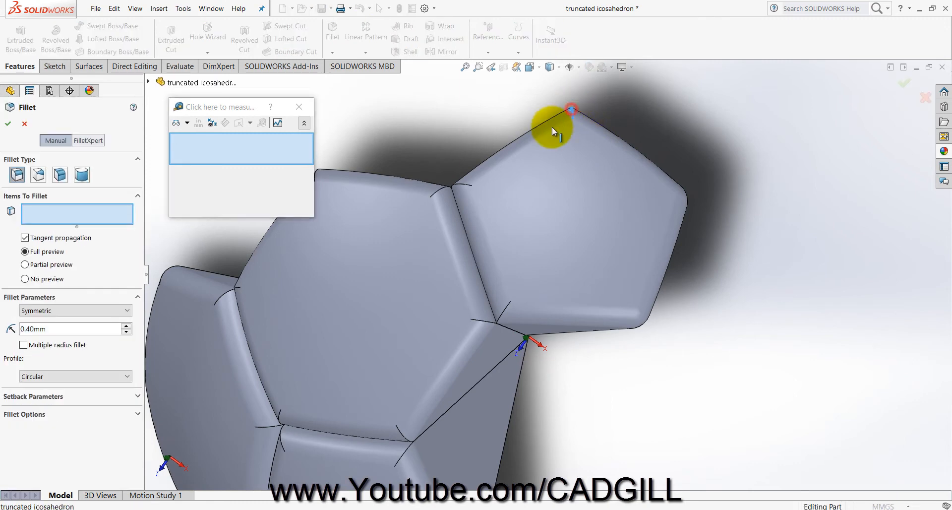
{"action": "left_click", "coordinate": [463, 186]}
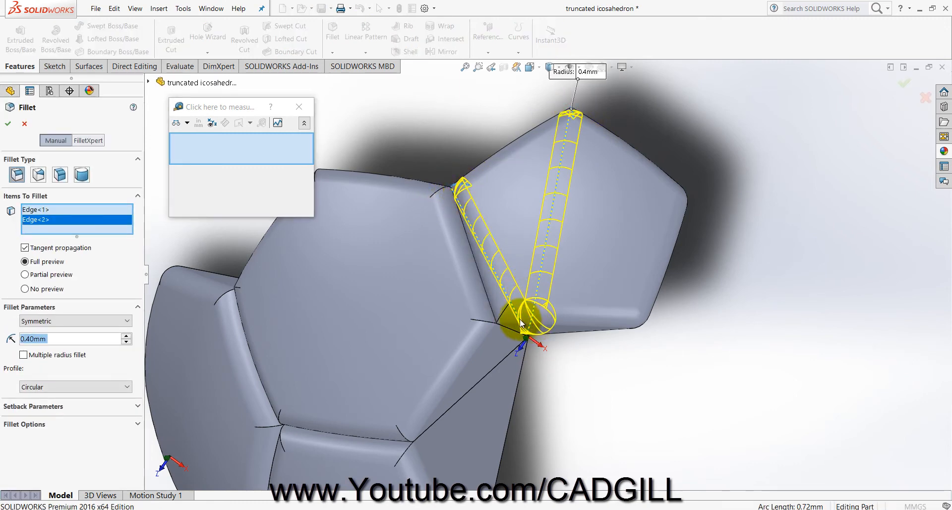
{"action": "key", "text": "Return"}
{"action": "key", "text": "Return"}
{"action": "left_click", "coordinate": [504, 308]}
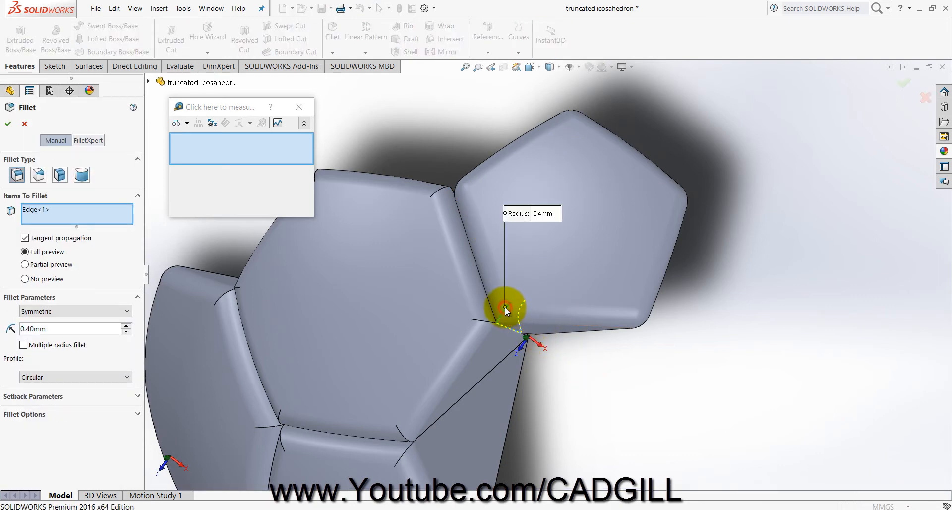
{"action": "right_click", "coordinate": [551, 368]}
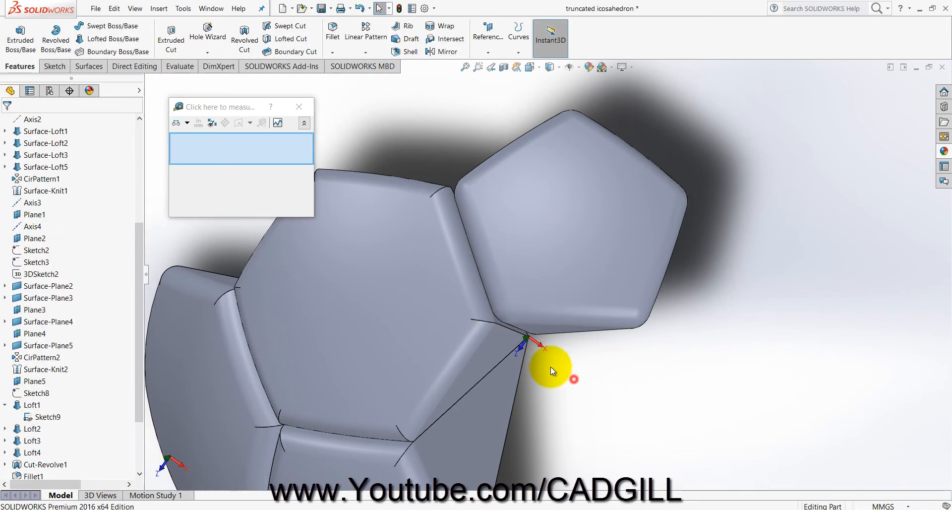
Fillet the two corner edges of the adjoining hexagon body along its side facing the end pentagon at 0.4 mm
{"action": "key", "text": "Return"}
{"action": "left_click", "coordinate": [481, 321]}
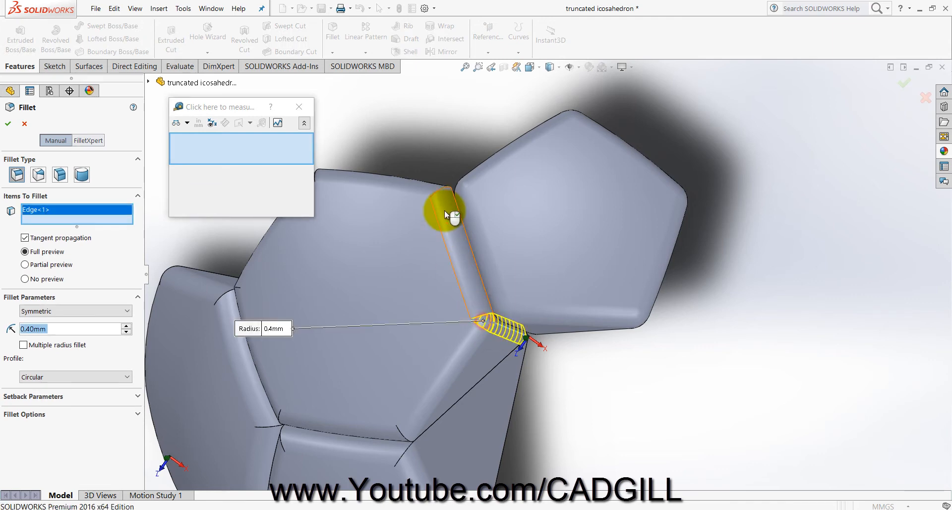
{"action": "left_click", "coordinate": [436, 193]}
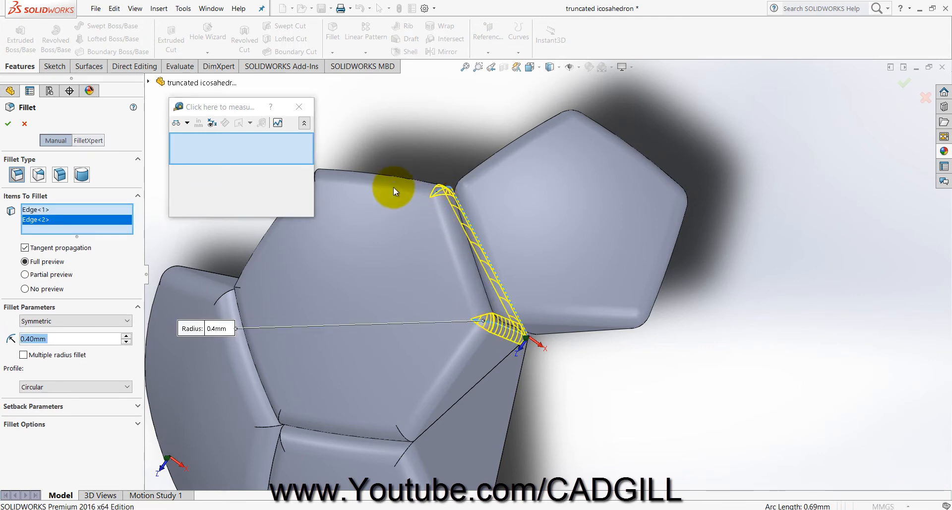
{"action": "right_click", "coordinate": [375, 224]}
Fillet the remaining corner edges of the middle hexagon body at 0.4 mm through two of its side faces, one at a time
{"action": "scroll", "coordinate": [390, 365], "scroll_direction": "up", "scroll_amount": 5}
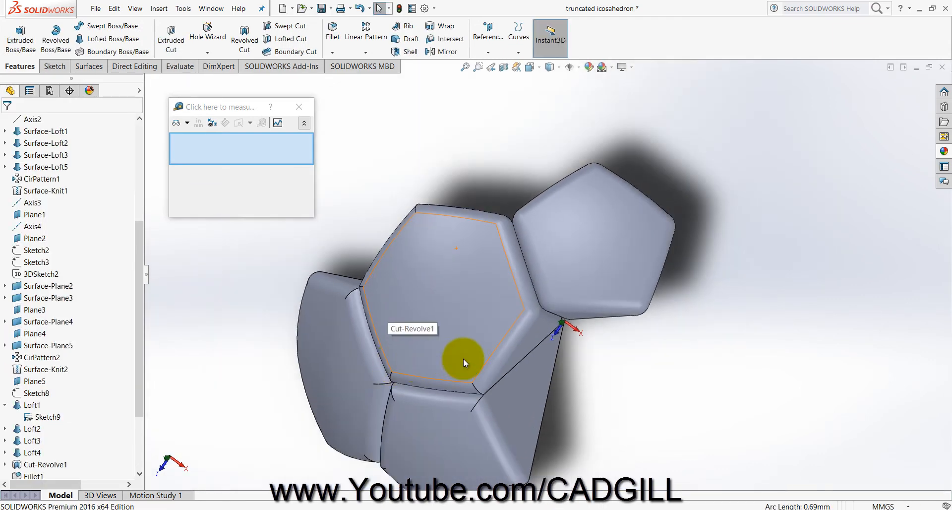
{"action": "scroll", "coordinate": [450, 367], "scroll_direction": "down", "scroll_amount": 2}
{"action": "key", "text": "Return"}
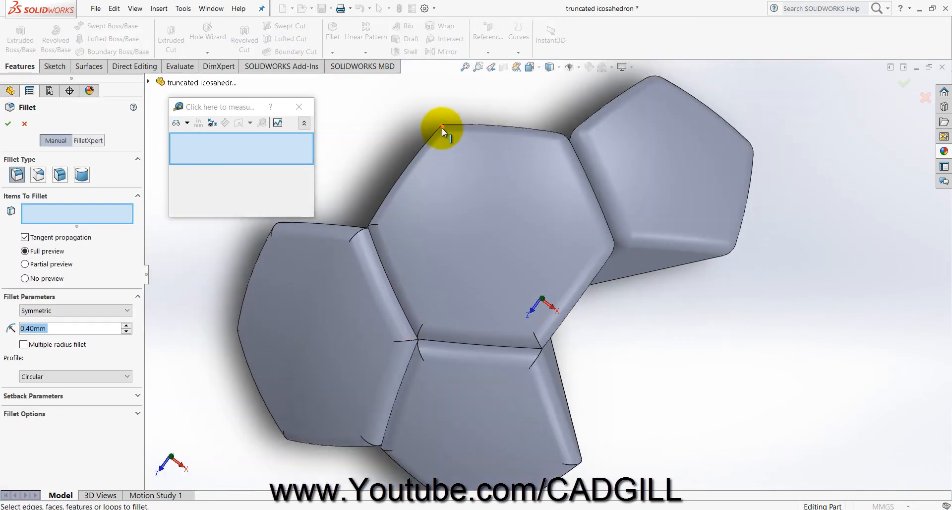
{"action": "left_click", "coordinate": [442, 128]}
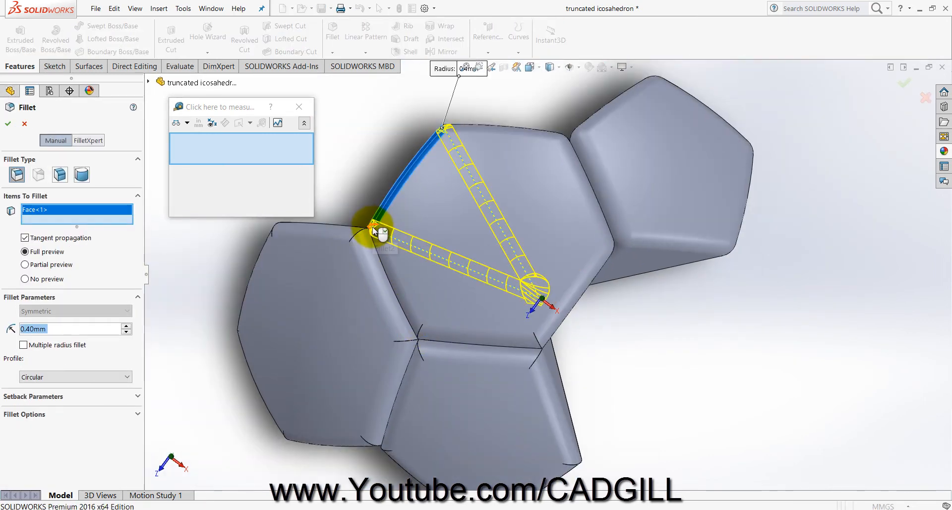
{"action": "middle_click_drag", "start_coordinate": [407, 232], "coordinate": [420, 241]}
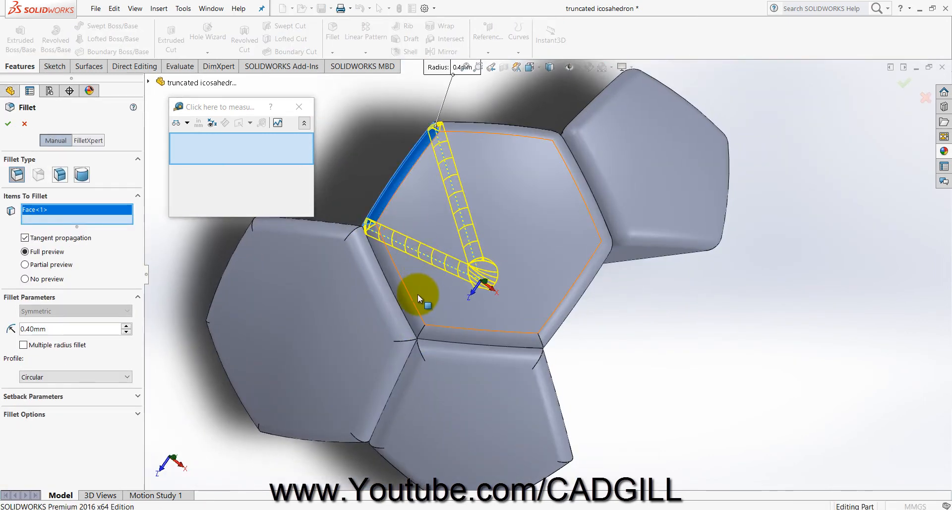
{"action": "key", "text": "Return"}
{"action": "key", "text": "Return"}
{"action": "left_click", "coordinate": [449, 332]}
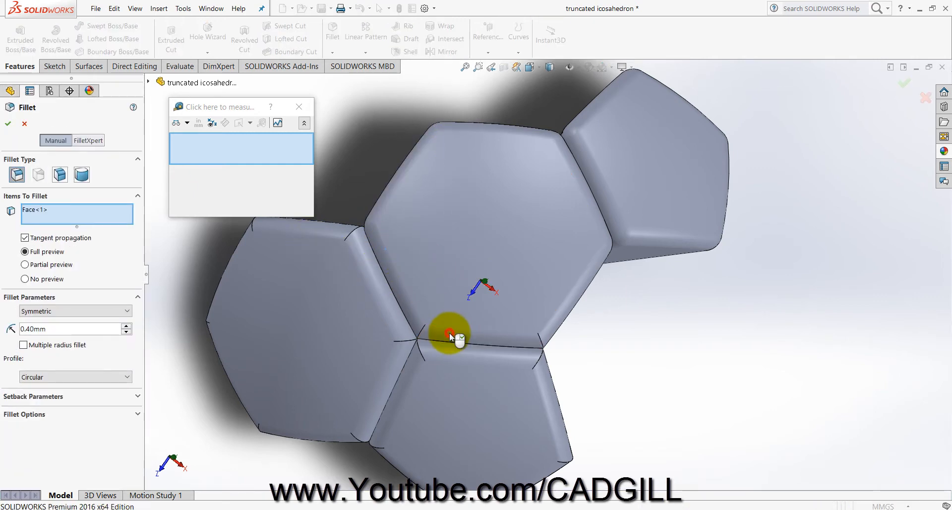
{"action": "key", "text": "Return"}
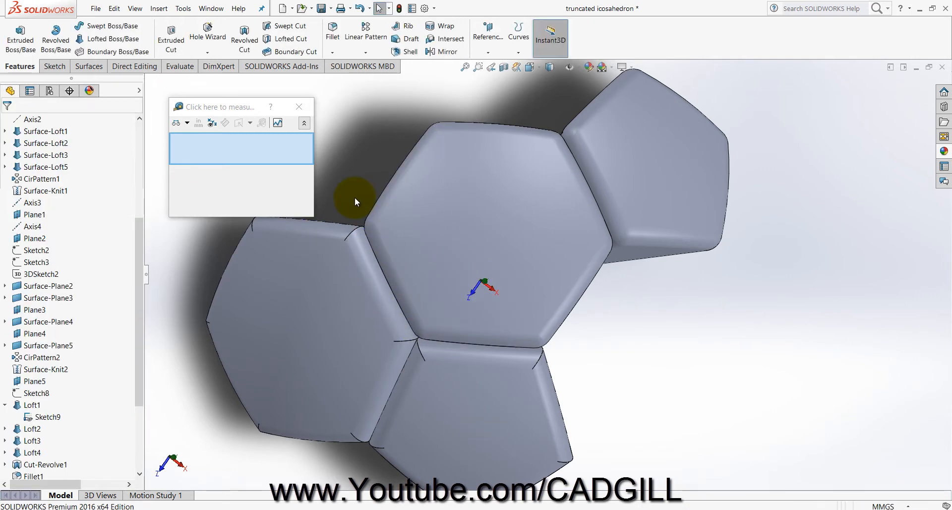
Fillet the corner edges of the outer hexagon body at 0.4 mm through three of its side faces, as three separate fillets
{"action": "key", "text": "Return"}
{"action": "left_click", "coordinate": [364, 257]}
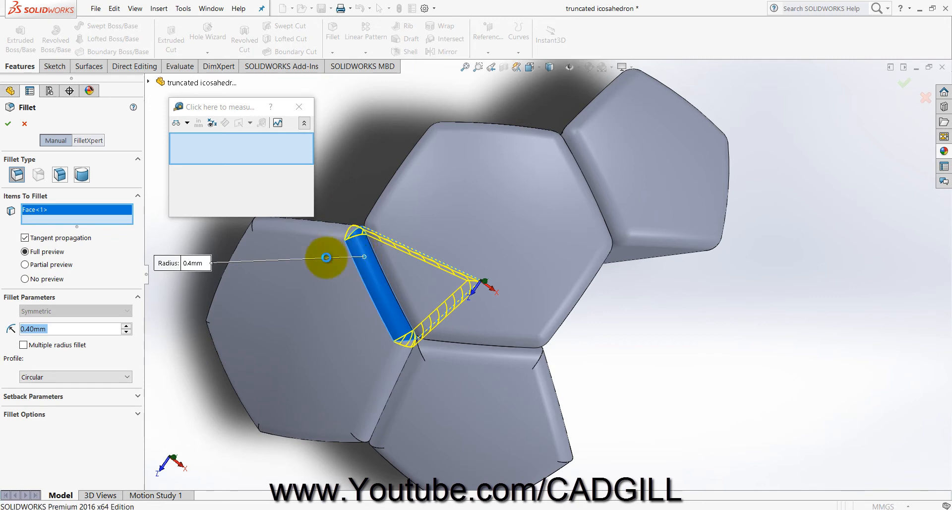
{"action": "right_click", "coordinate": [256, 269]}
{"action": "middle_click_drag", "start_coordinate": [259, 273], "coordinate": [301, 293]}
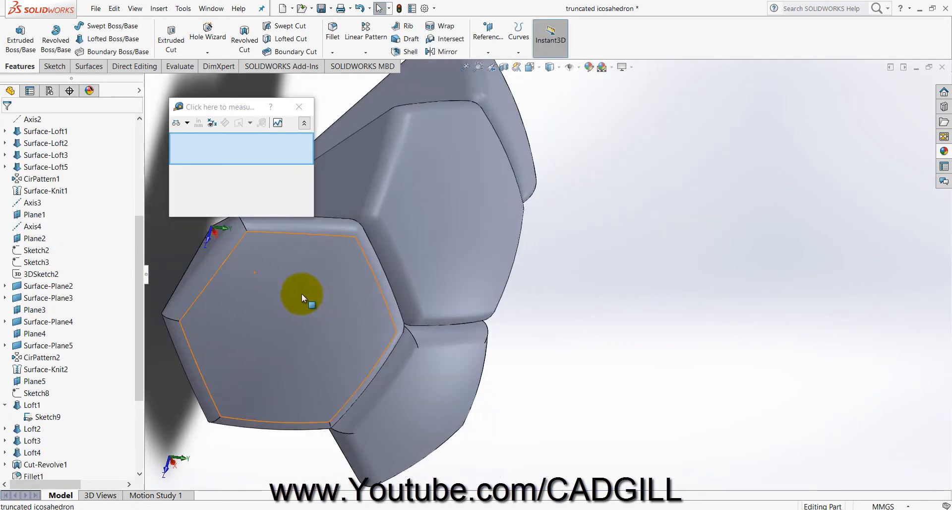
{"action": "key", "text": "Return"}
{"action": "left_click", "coordinate": [215, 254]}
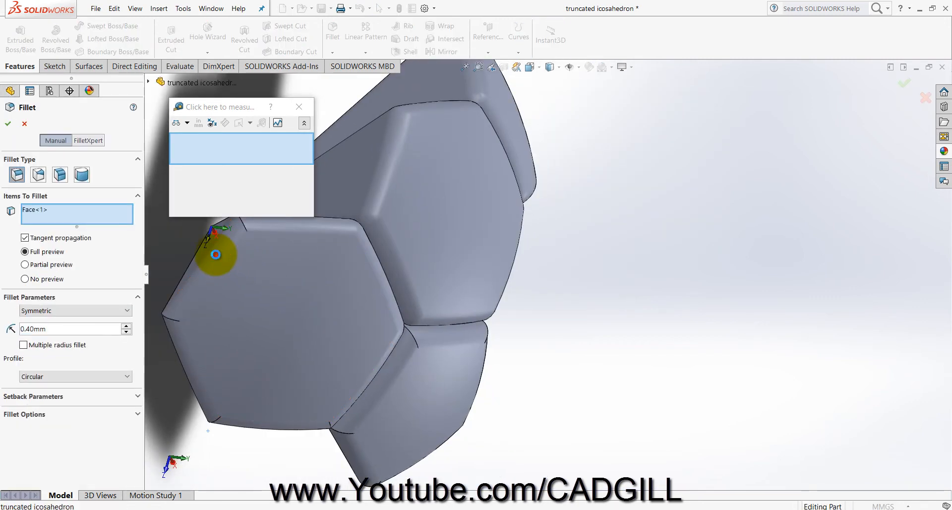
{"action": "right_click", "coordinate": [284, 307]}
{"action": "middle_click_drag", "start_coordinate": [290, 305], "coordinate": [386, 287]}
{"action": "scroll", "coordinate": [385, 340], "scroll_direction": "down", "scroll_amount": 5}
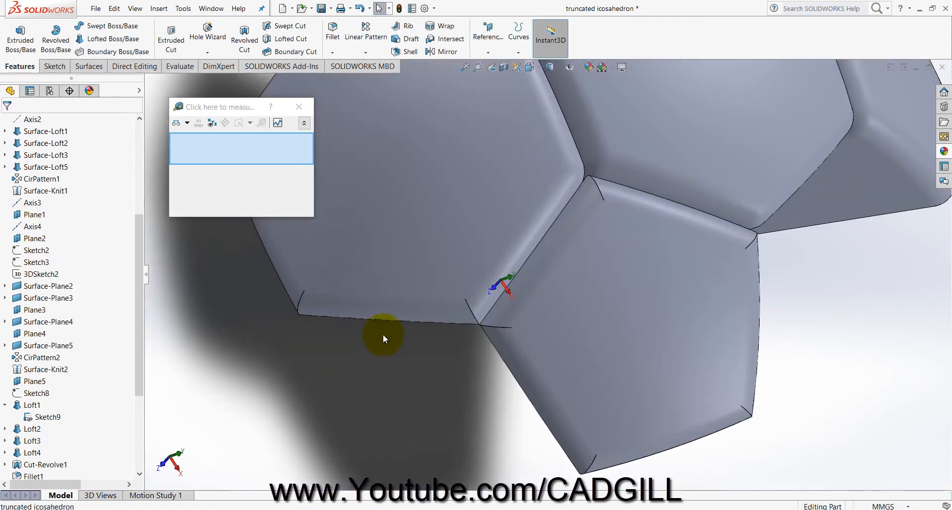
{"action": "key", "text": "Return"}
{"action": "left_click", "coordinate": [379, 319]}
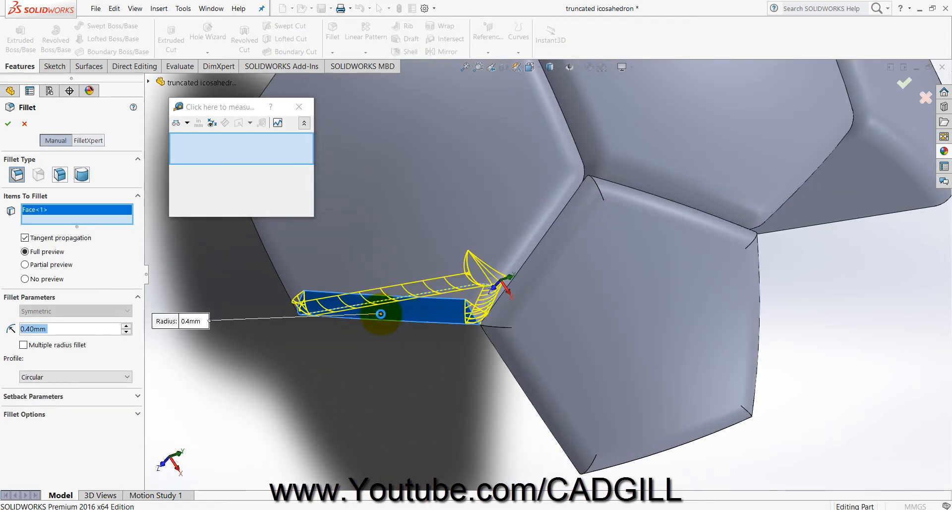
{"action": "right_click", "coordinate": [411, 378]}
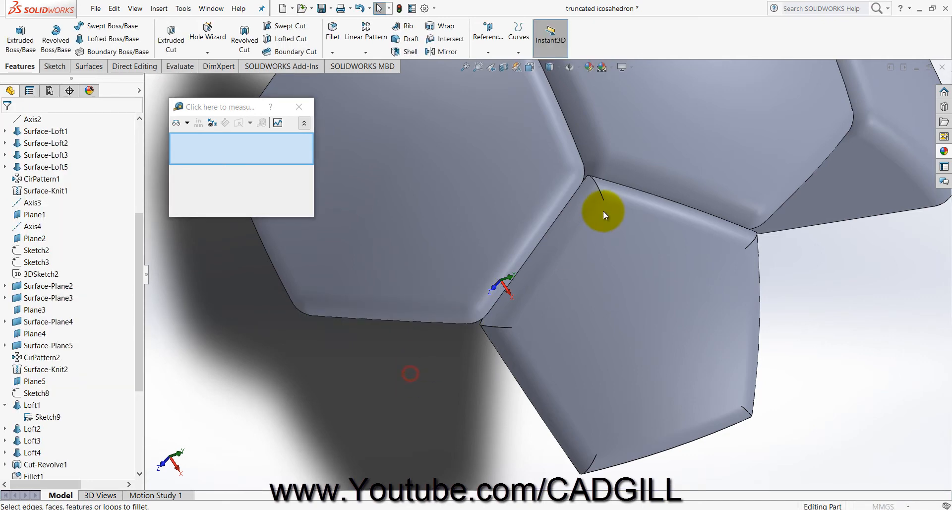
Fillet the second pentagon body's corner edges at 0.4 mm through two of its side faces and one last single edge, as separate fillets
{"action": "key", "text": "Return"}
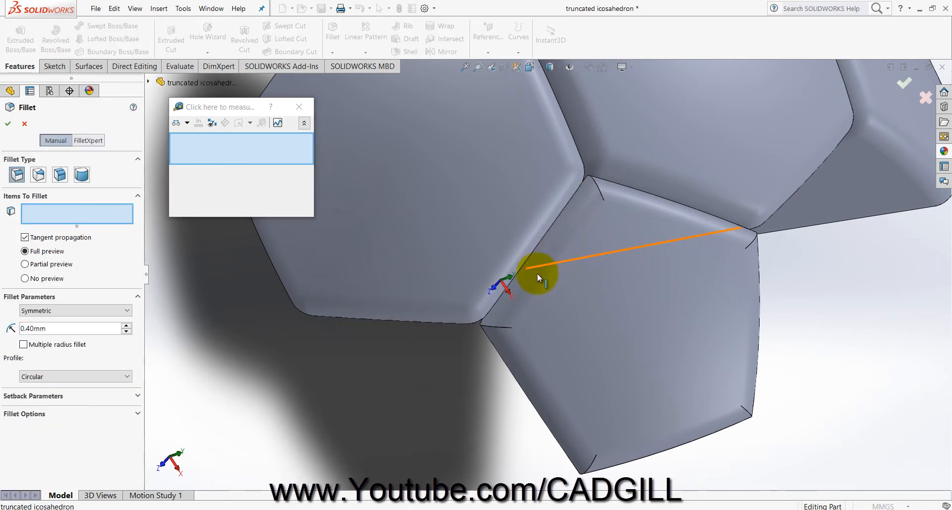
{"action": "left_click", "coordinate": [534, 282]}
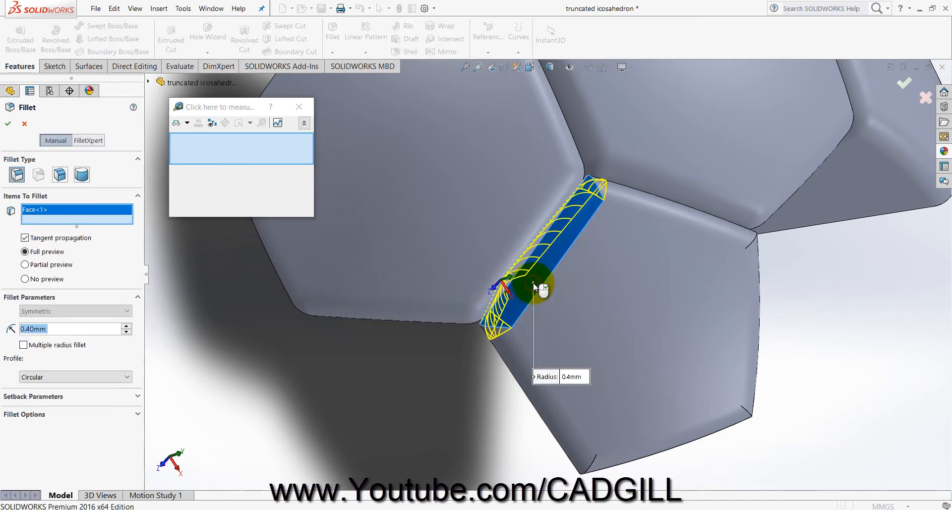
{"action": "right_click", "coordinate": [747, 320]}
{"action": "key", "text": "Return"}
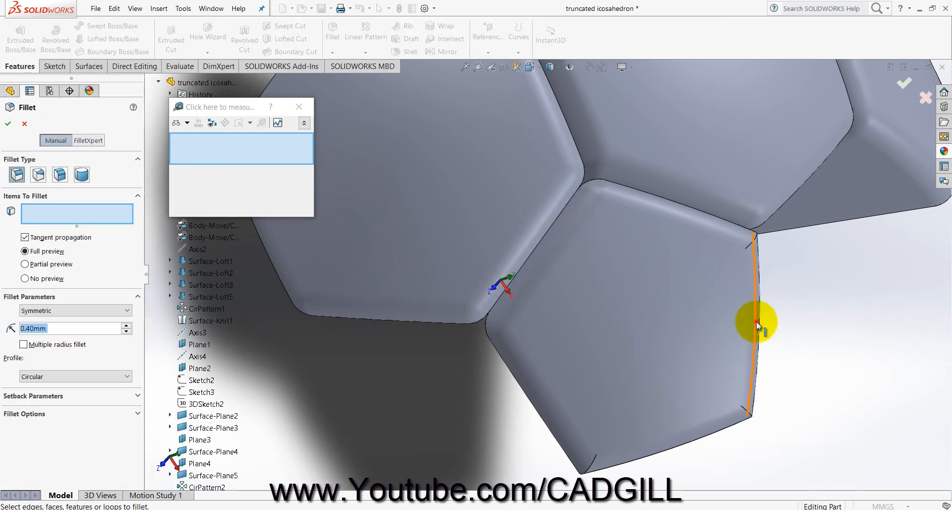
{"action": "left_click", "coordinate": [751, 318]}
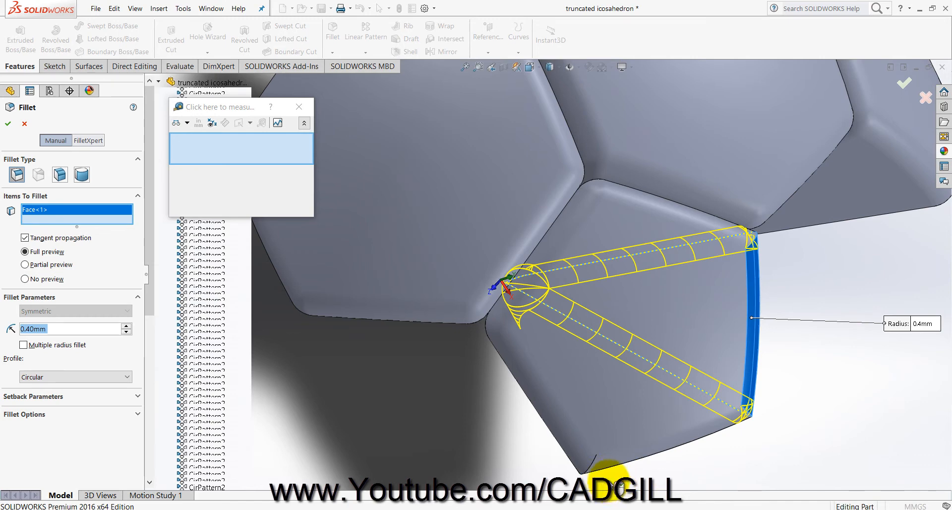
{"action": "key", "text": "Return"}
{"action": "left_click", "coordinate": [591, 464]}
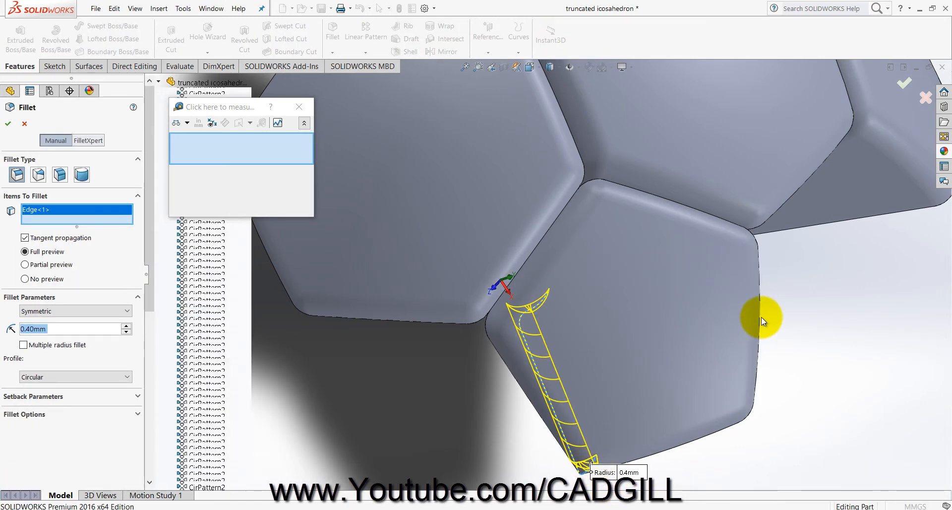
{"action": "key", "text": "Return"}
Show the reference axes in the graphics area
{"action": "scroll", "coordinate": [760, 316], "scroll_direction": "up", "scroll_amount": 7}
{"action": "middle_click_drag", "start_coordinate": [760, 317], "coordinate": [465, 258]}
{"action": "left_click", "coordinate": [570, 66]}
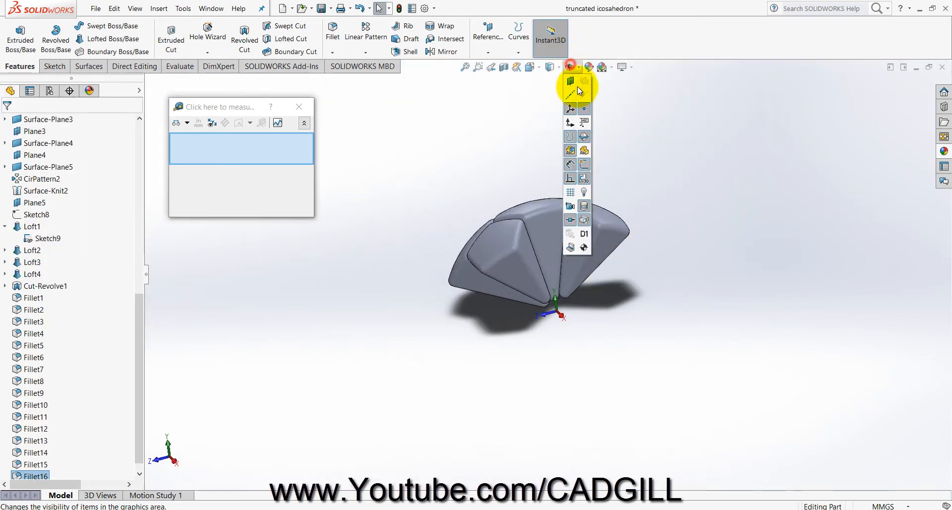
{"action": "left_click", "coordinate": [571, 96]}
{"action": "middle_click_drag", "start_coordinate": [718, 213], "coordinate": [564, 152]}
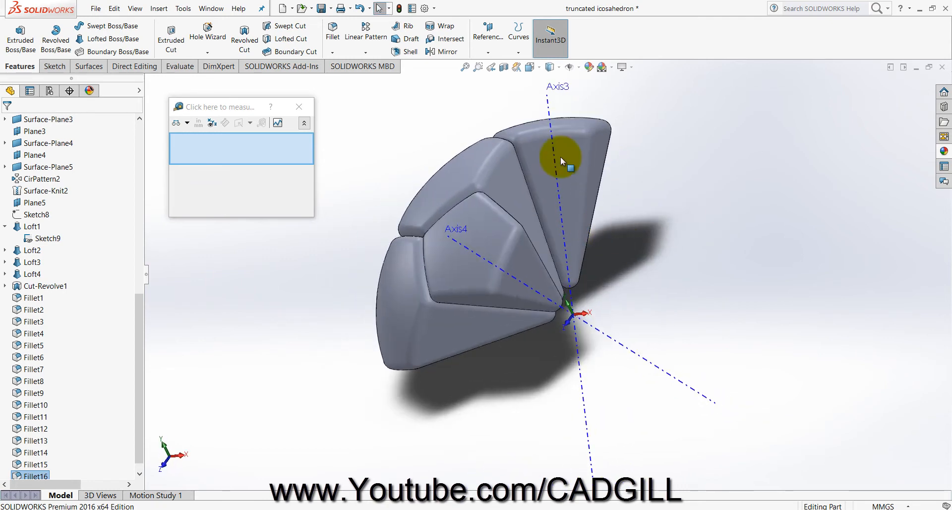
Circular-pattern the two hexagon bodies and the pentagon body adjoining them about Axis3, with 5 equally spaced instances over 360°
{"action": "left_click", "coordinate": [365, 54]}
{"action": "left_click", "coordinate": [376, 78]}
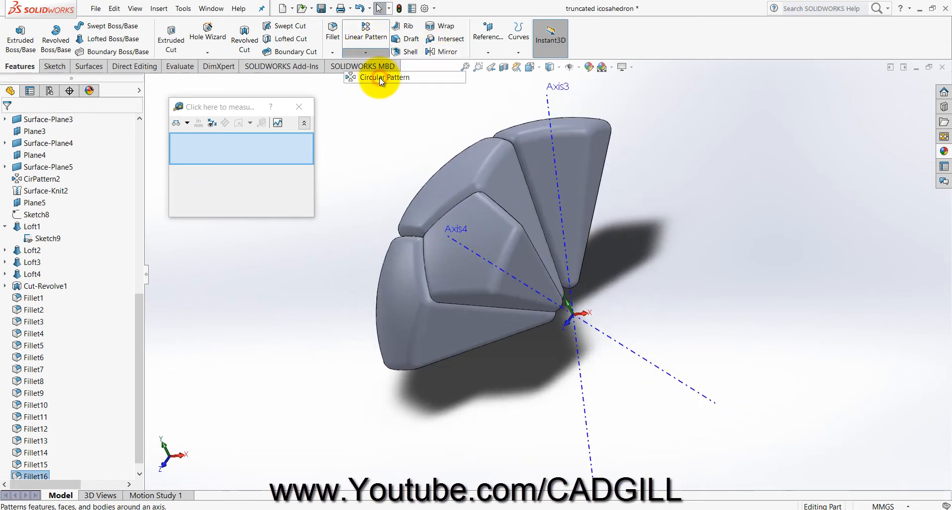
{"action": "left_click", "coordinate": [52, 159]}
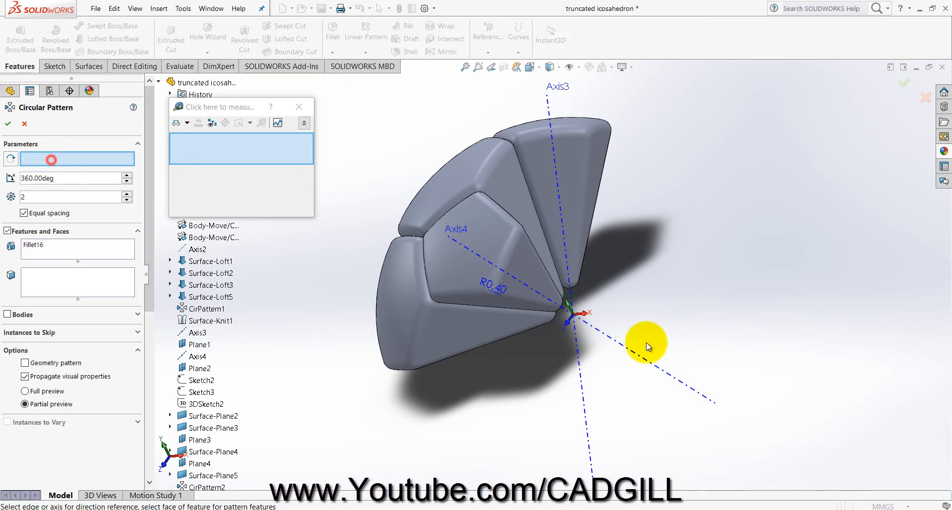
{"action": "left_click", "coordinate": [578, 362]}
{"action": "left_click", "coordinate": [6, 314]}
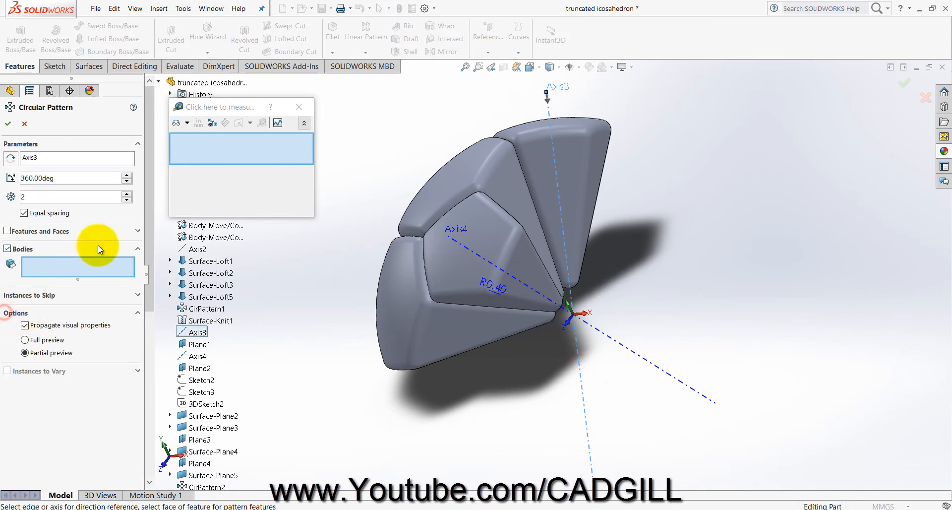
{"action": "left_click", "coordinate": [504, 187]}
{"action": "left_click", "coordinate": [480, 229]}
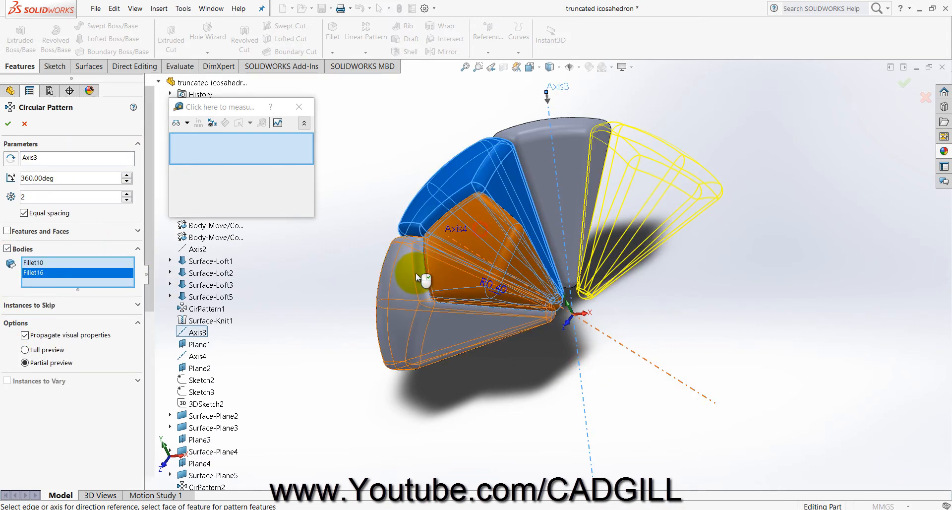
{"action": "left_click", "coordinate": [414, 273]}
{"action": "left_click", "coordinate": [127, 194]}
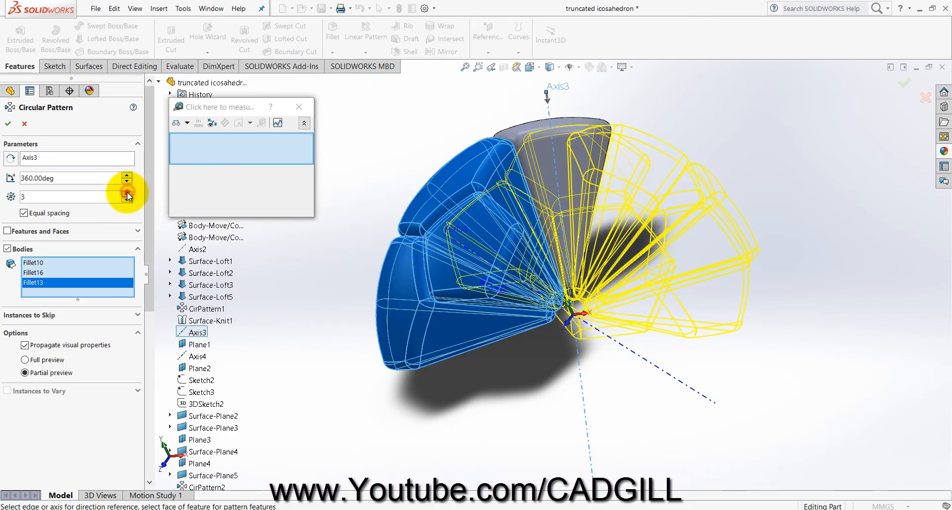
{"action": "left_click", "coordinate": [127, 194]}
{"action": "left_click", "coordinate": [128, 194]}
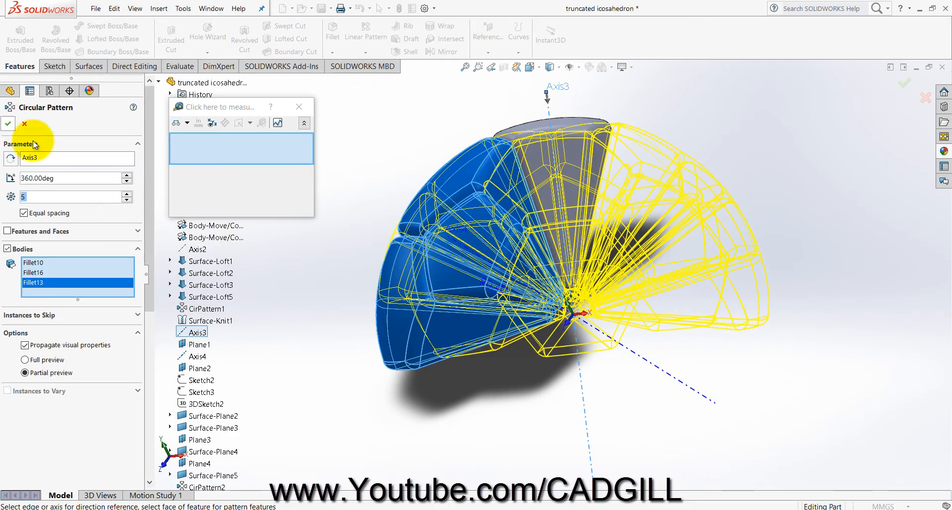
{"action": "middle_click_drag", "start_coordinate": [436, 273], "coordinate": [292, 244]}
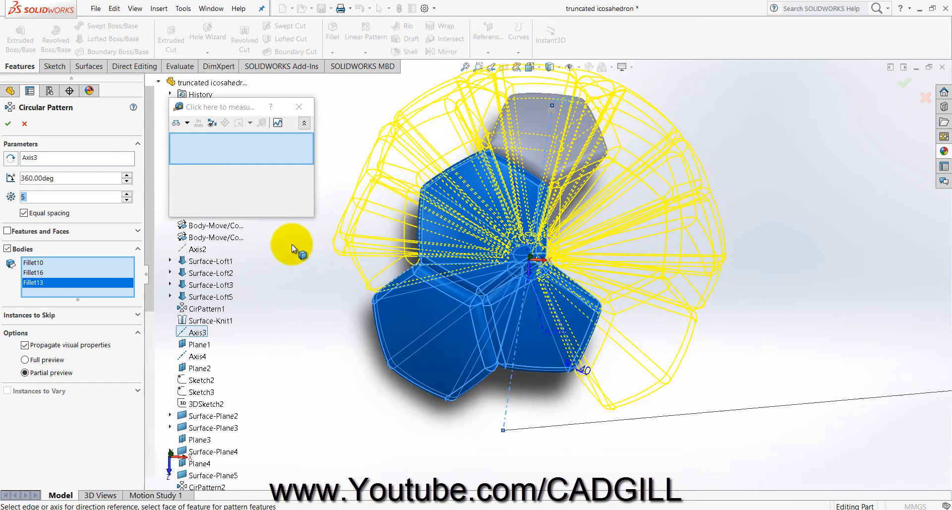
{"action": "left_click", "coordinate": [18, 128]}
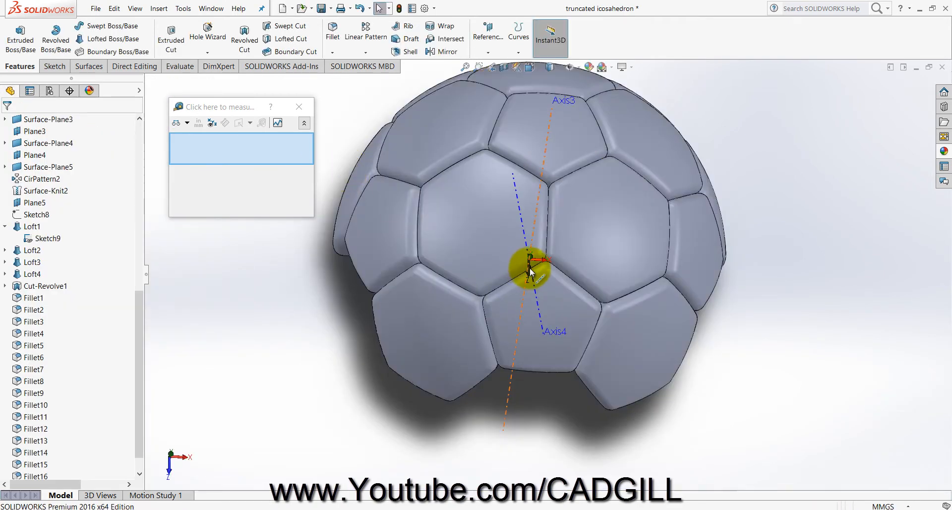
Examine the patterned half ball, its open underside and its axes from several sides, and look through the reference planes
{"action": "middle_click_drag", "start_coordinate": [525, 266], "coordinate": [565, 157]}
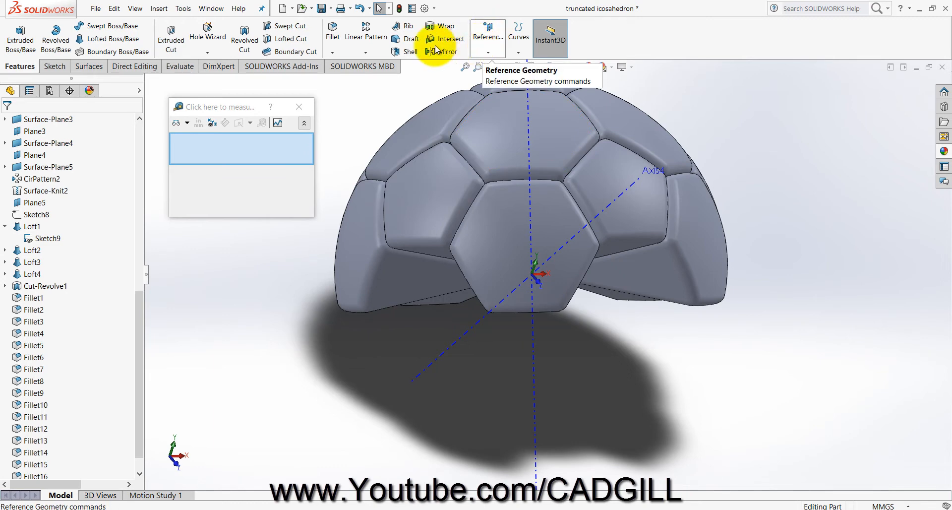
{"action": "middle_click_drag", "start_coordinate": [505, 236], "coordinate": [425, 46]}
{"action": "middle_click_drag", "start_coordinate": [497, 297], "coordinate": [491, 257]}
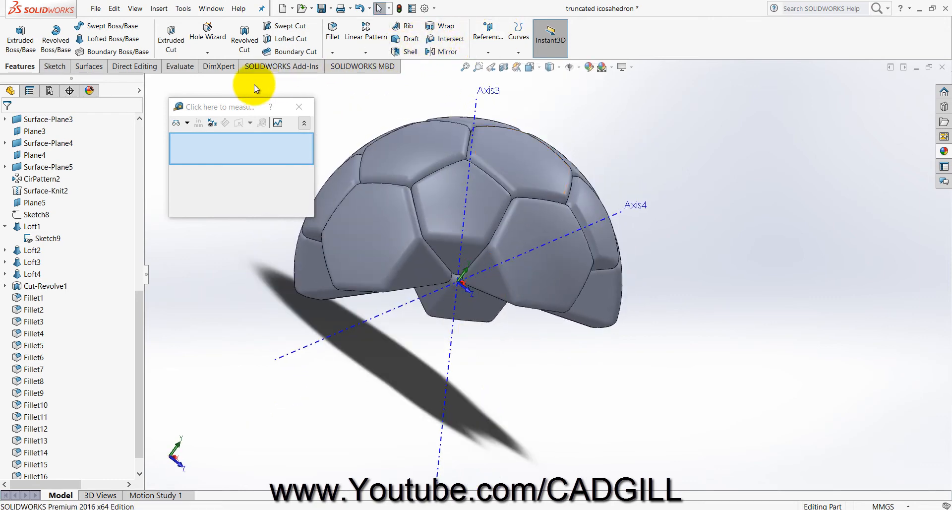
{"action": "left_click", "coordinate": [144, 66]}
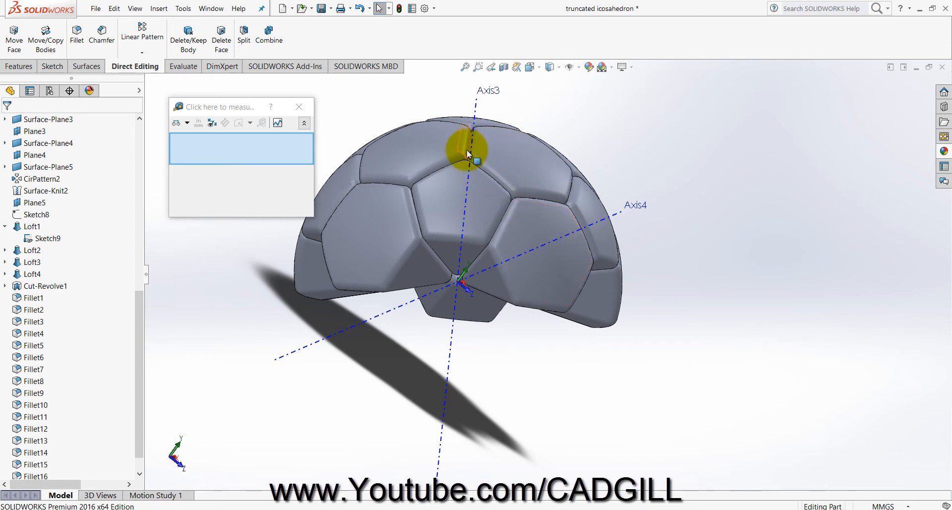
{"action": "middle_click_drag", "start_coordinate": [466, 150], "coordinate": [451, 186]}
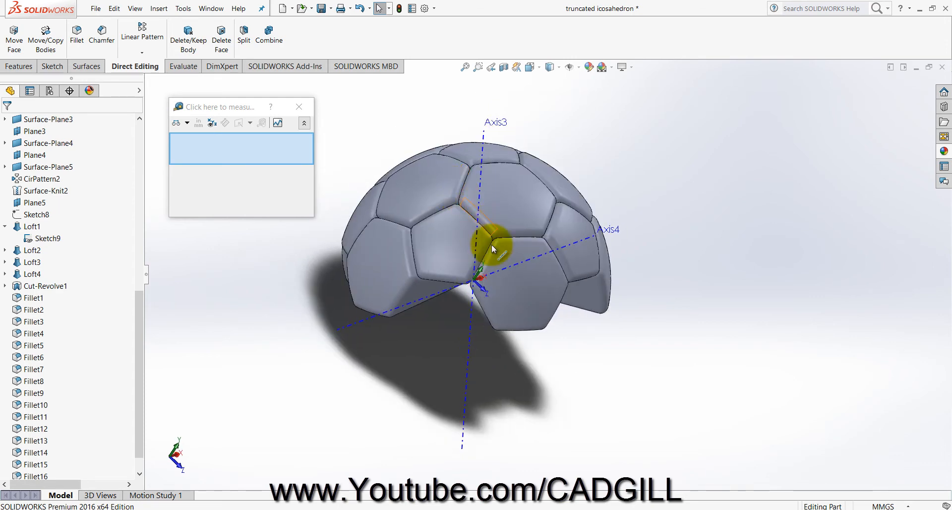
{"action": "middle_click_drag", "start_coordinate": [492, 245], "coordinate": [470, 218]}
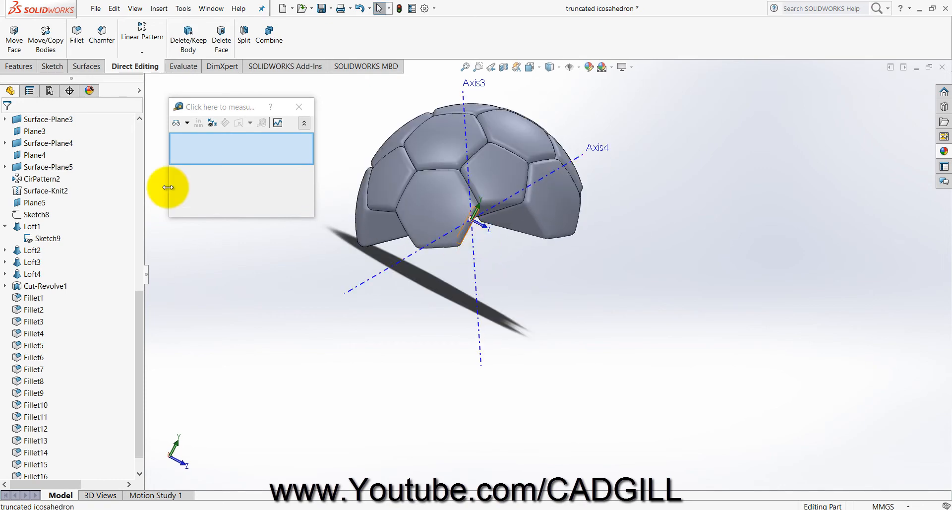
{"action": "scroll", "coordinate": [60, 251], "scroll_direction": "up", "scroll_amount": 10}
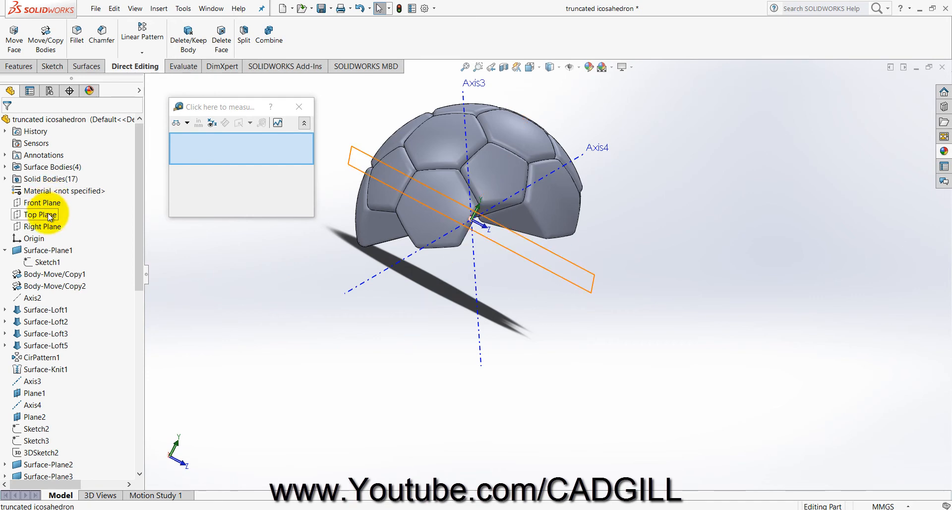
{"action": "scroll", "coordinate": [483, 198], "scroll_direction": "down", "scroll_amount": 5}
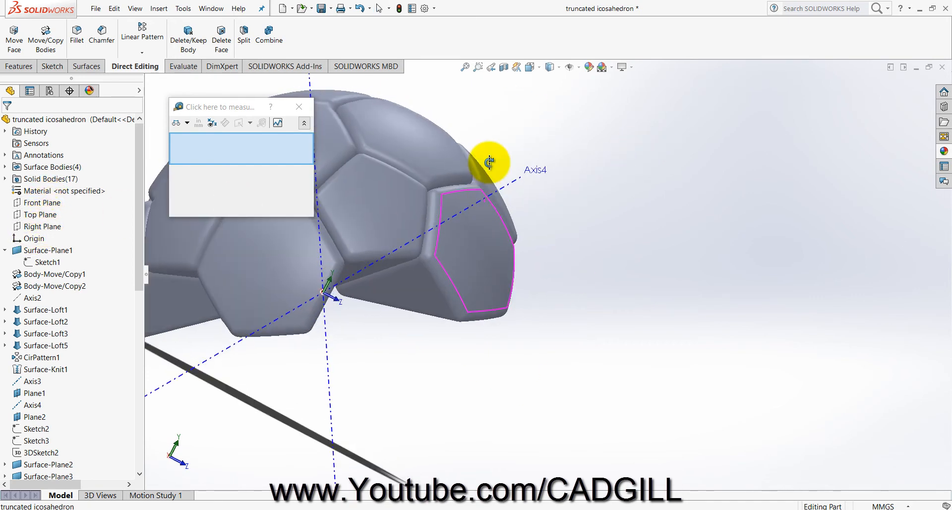
{"action": "scroll", "coordinate": [391, 268], "scroll_direction": "up", "scroll_amount": 5}
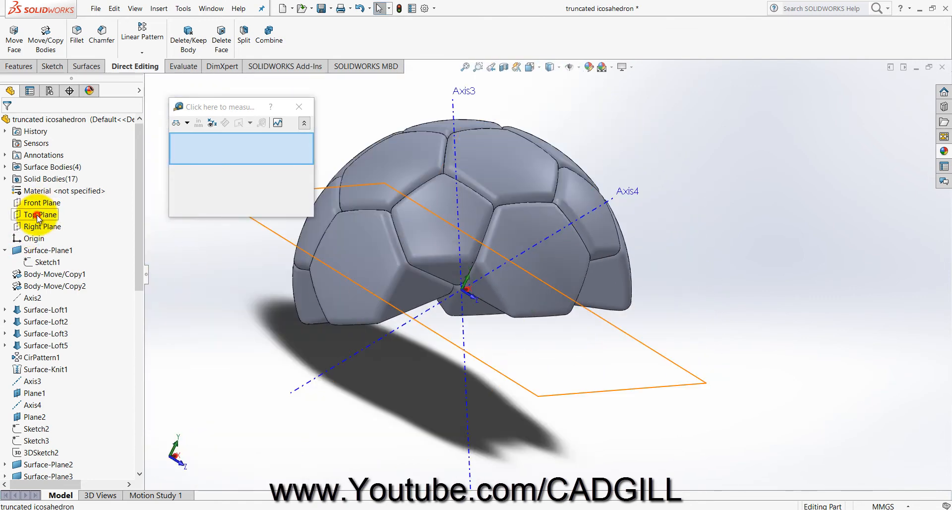
Start a sketch on the Top Plane in top view and draw a horizontal centerline through the origin, extending past the ball on both sides
{"action": "left_click", "coordinate": [39, 216]}
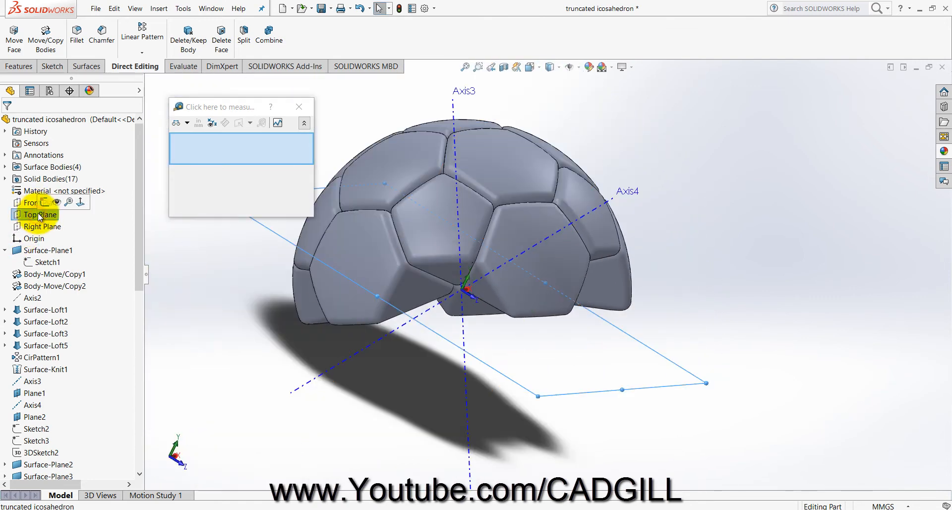
{"action": "left_click", "coordinate": [43, 203]}
{"action": "left_click", "coordinate": [530, 67]}
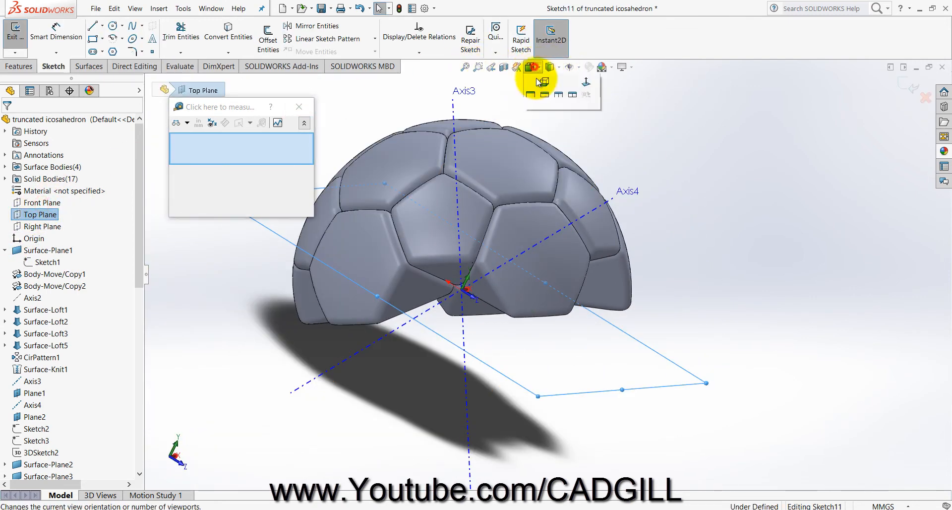
{"action": "left_click", "coordinate": [583, 124]}
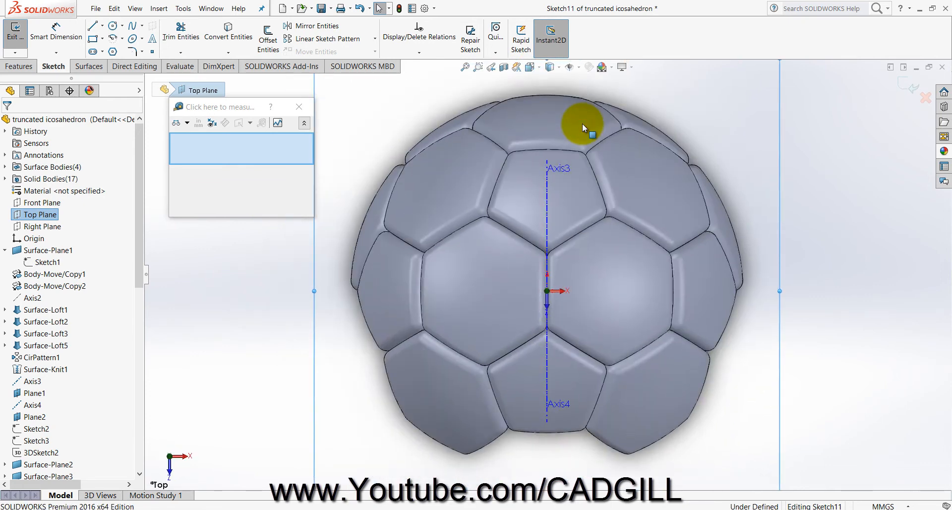
{"action": "left_click", "coordinate": [102, 26]}
{"action": "left_click", "coordinate": [117, 46]}
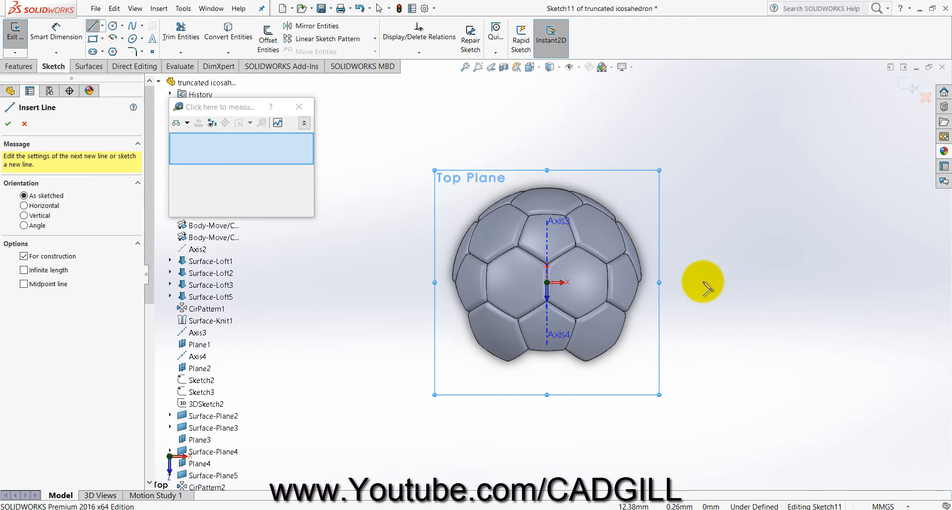
{"action": "left_click", "coordinate": [702, 282]}
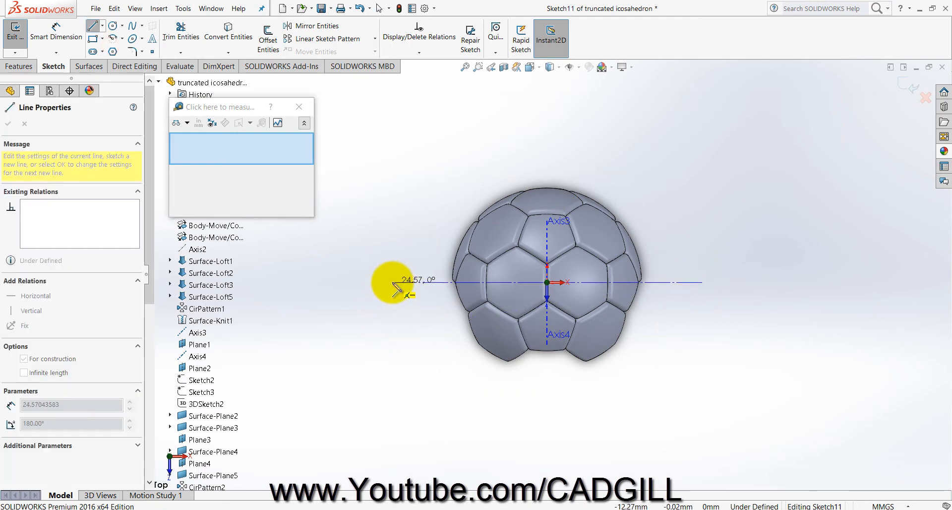